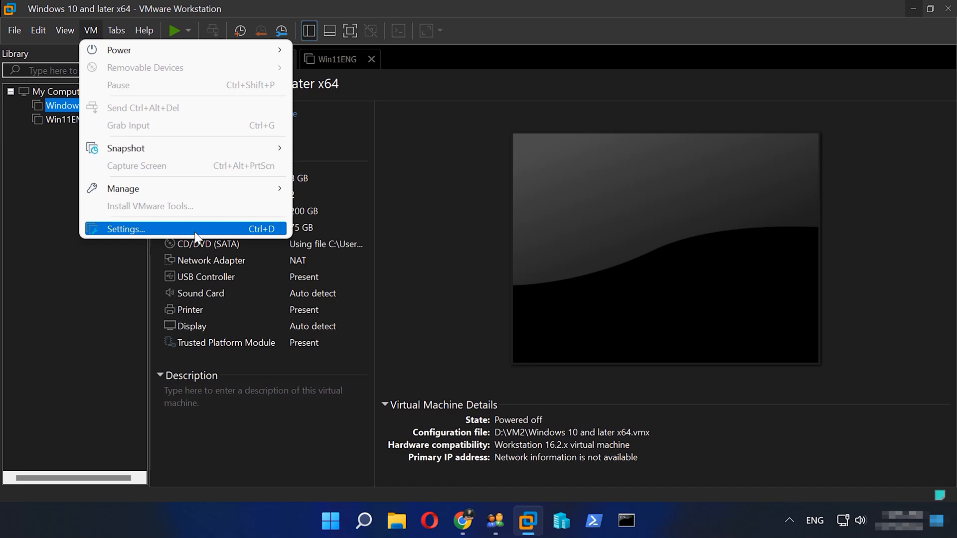
Step: Expand Hard Disk 2 (NVMe) of the Windows 10 and later x64 virtual machine to 80 GB and save the settings
click(195, 232)
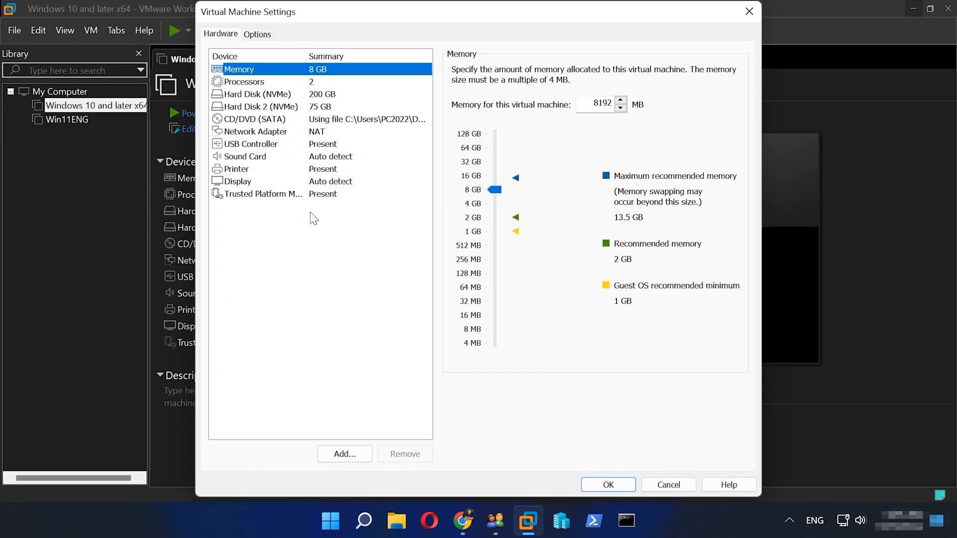
click(273, 107)
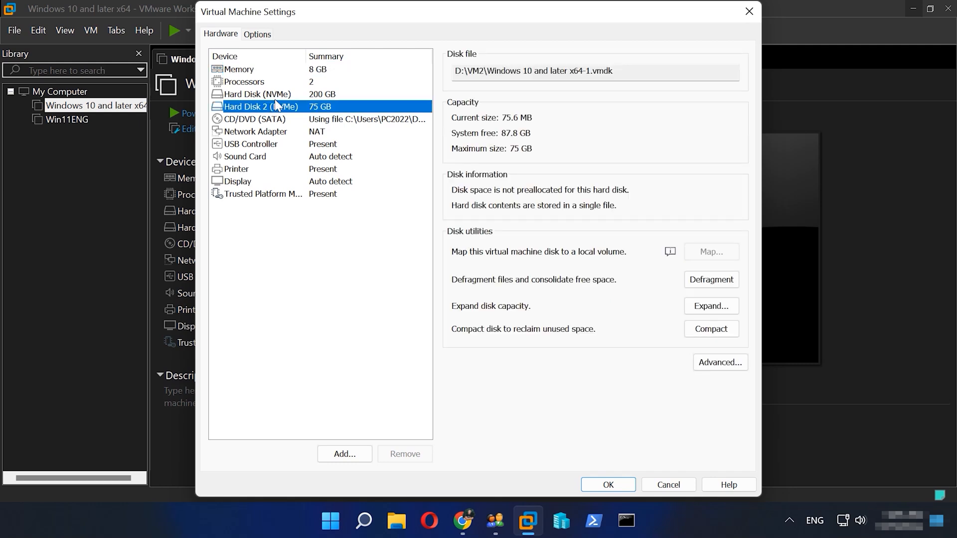
click(711, 306)
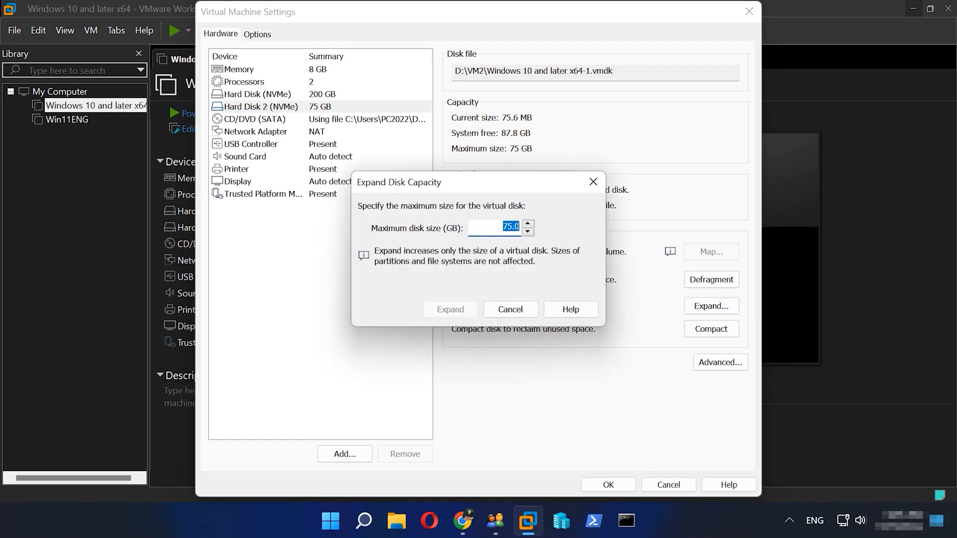
text(80)
click(450, 309)
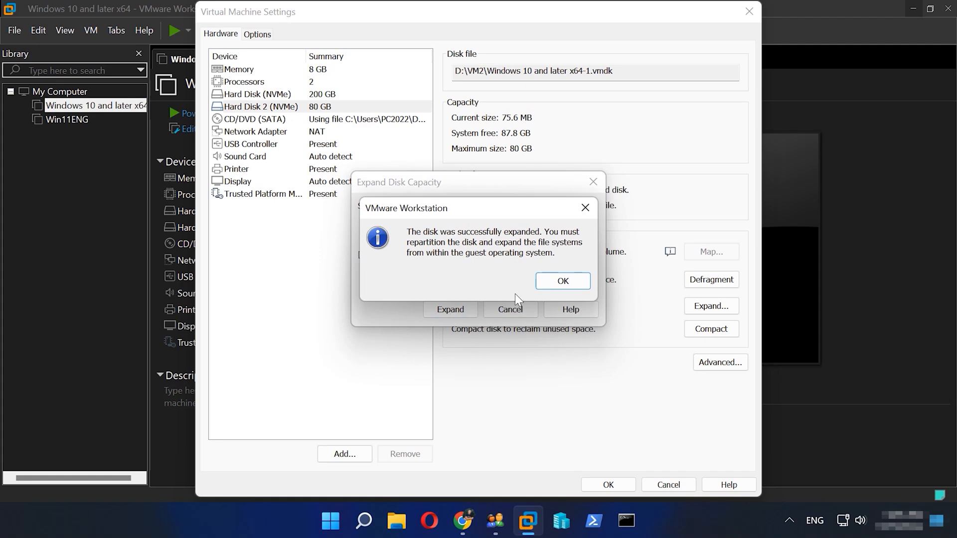
click(561, 280)
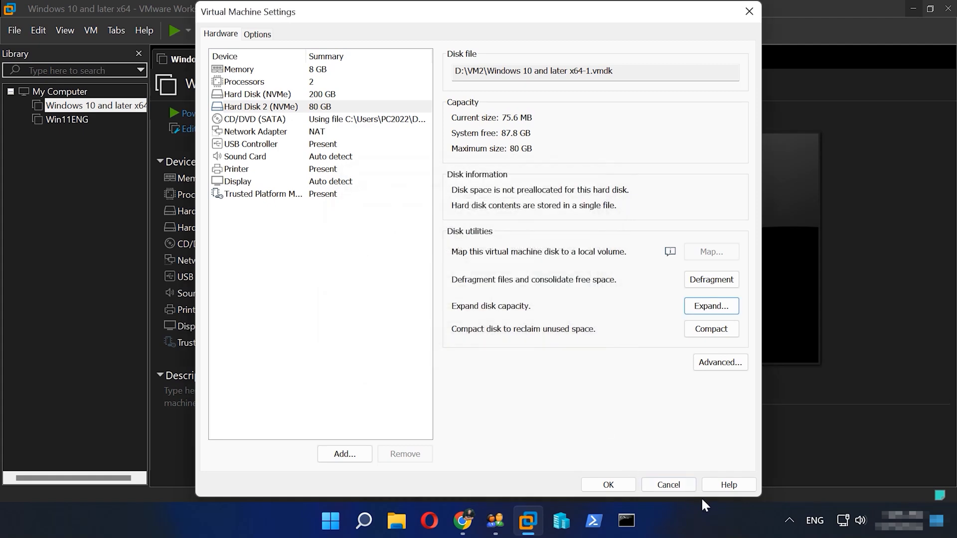
click(609, 484)
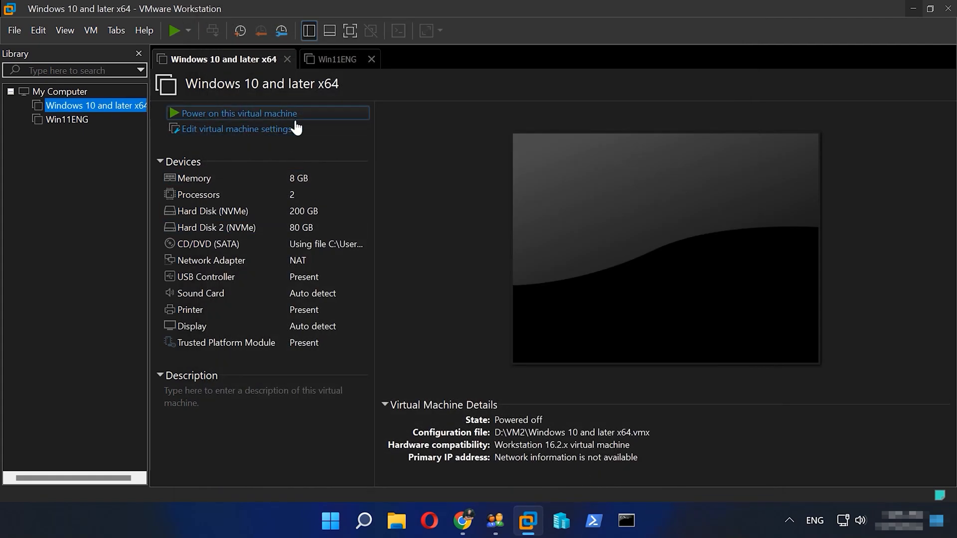
Step: Power on the Windows 10 and later x64 virtual machine and open a maximized Disk Management in the guest system
click(234, 115)
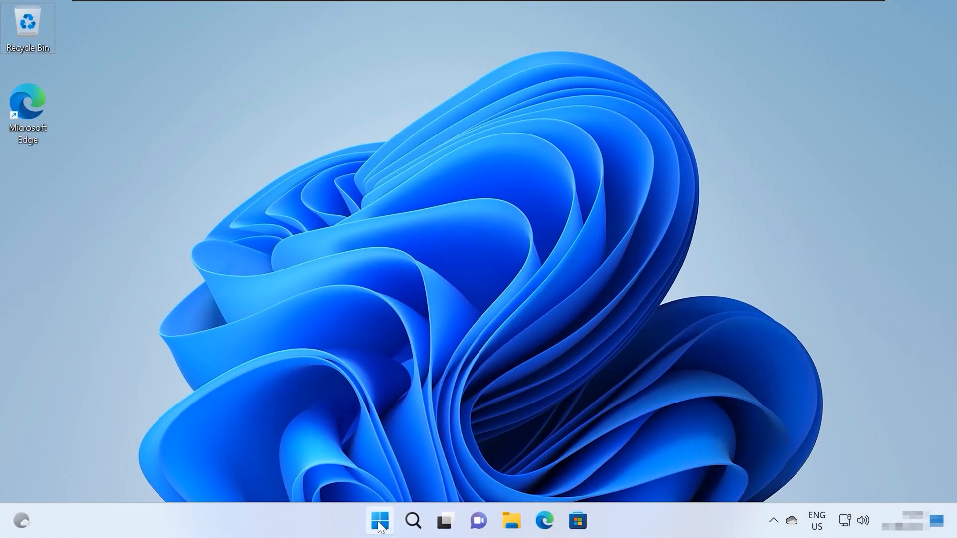
right_click(380, 521)
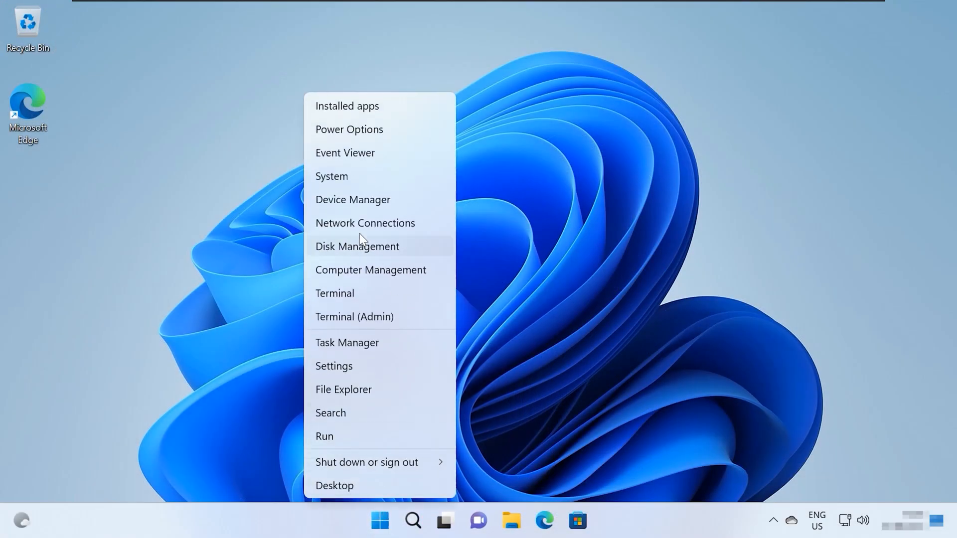
click(376, 247)
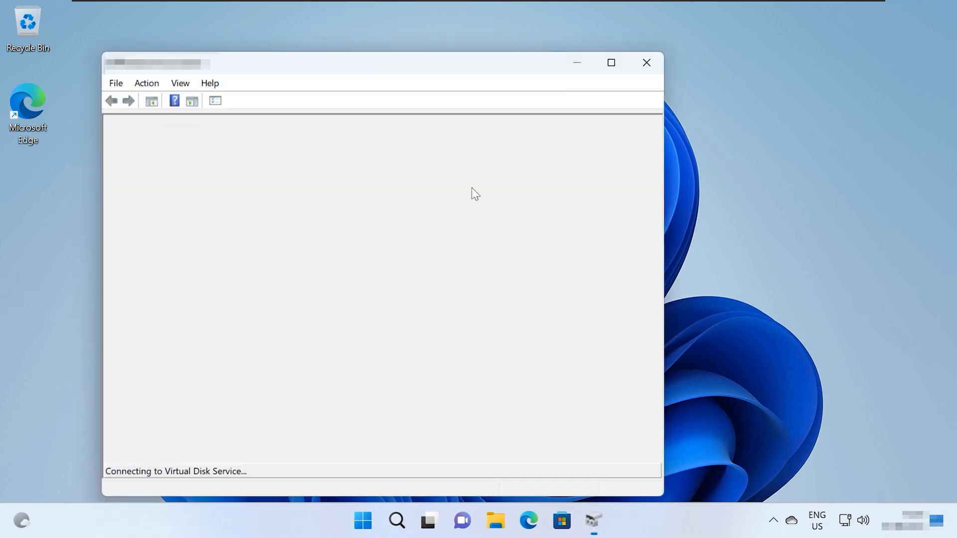
click(611, 68)
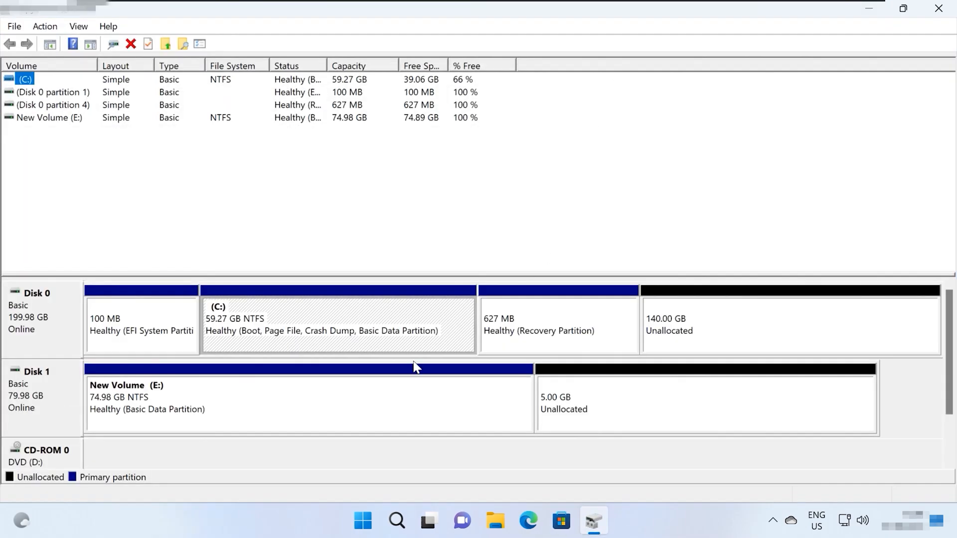
Step: Extend New Volume (E:) on Disk 1 with all 5120 MB of the adjacent unallocated space
click(244, 395)
click(578, 407)
click(487, 405)
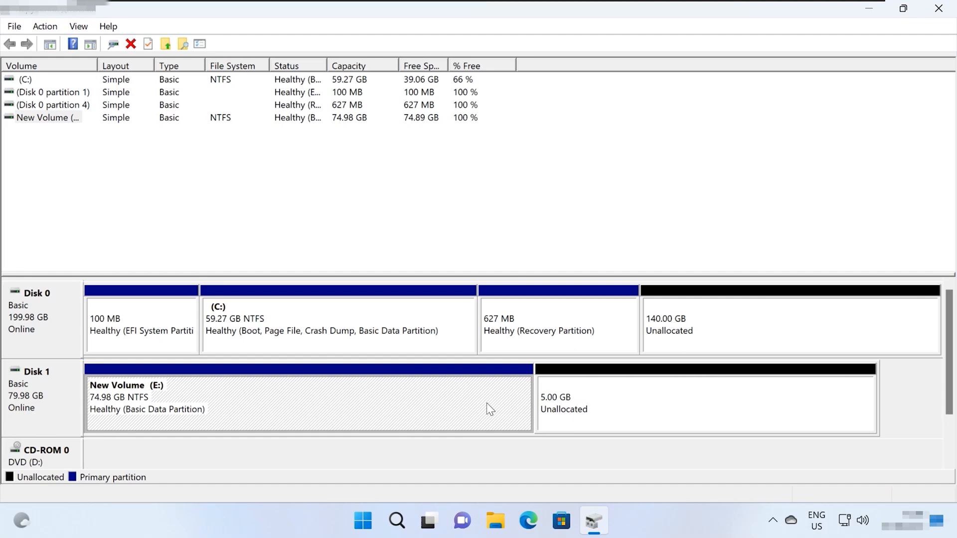
right_click(486, 402)
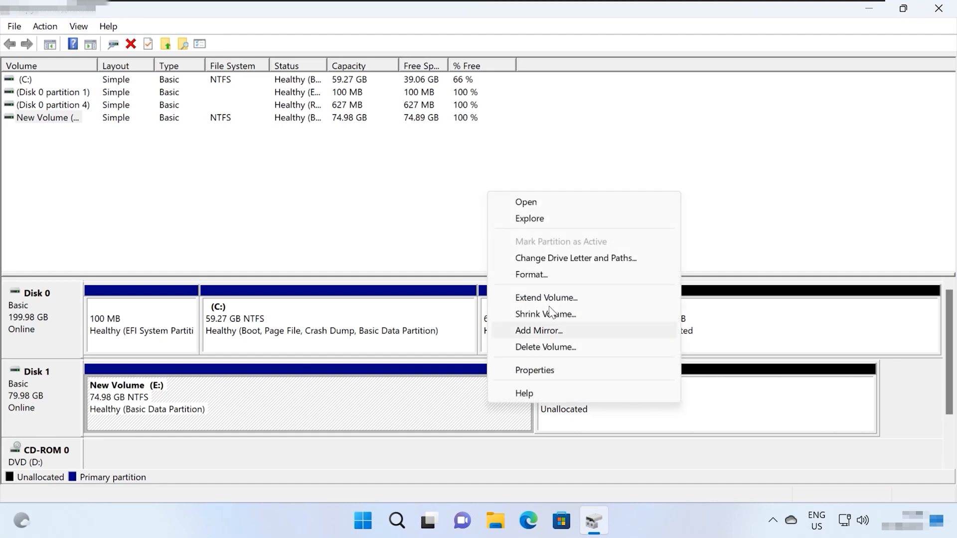
click(523, 299)
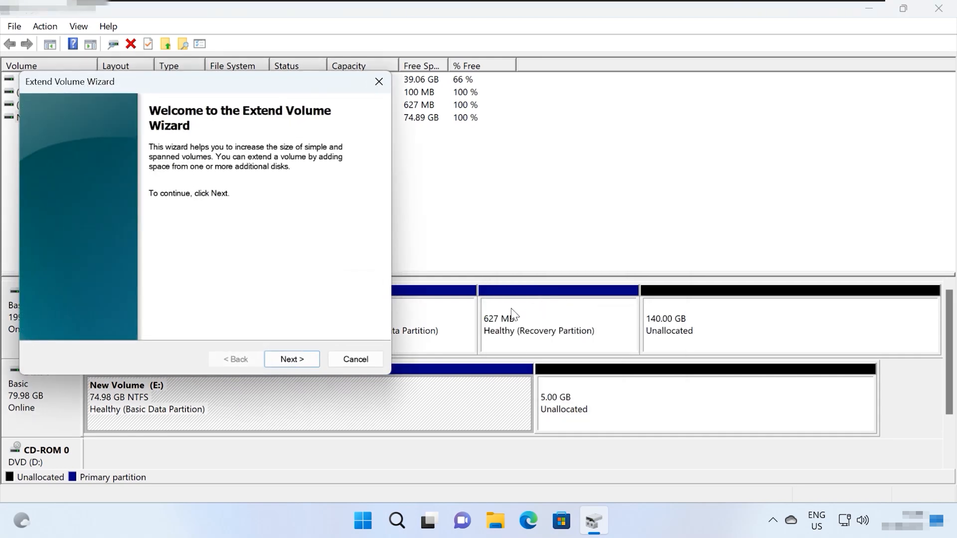
drag(247, 81, 529, 81)
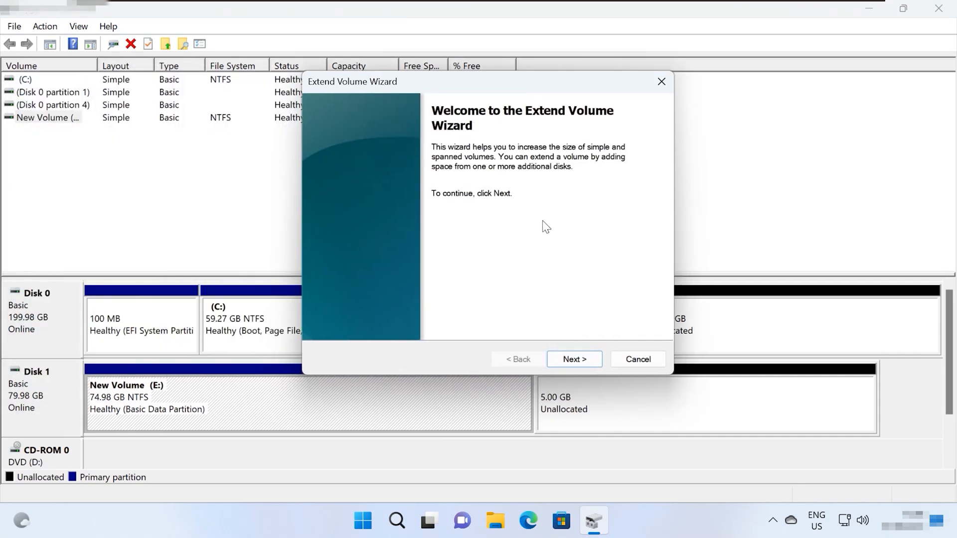
click(576, 361)
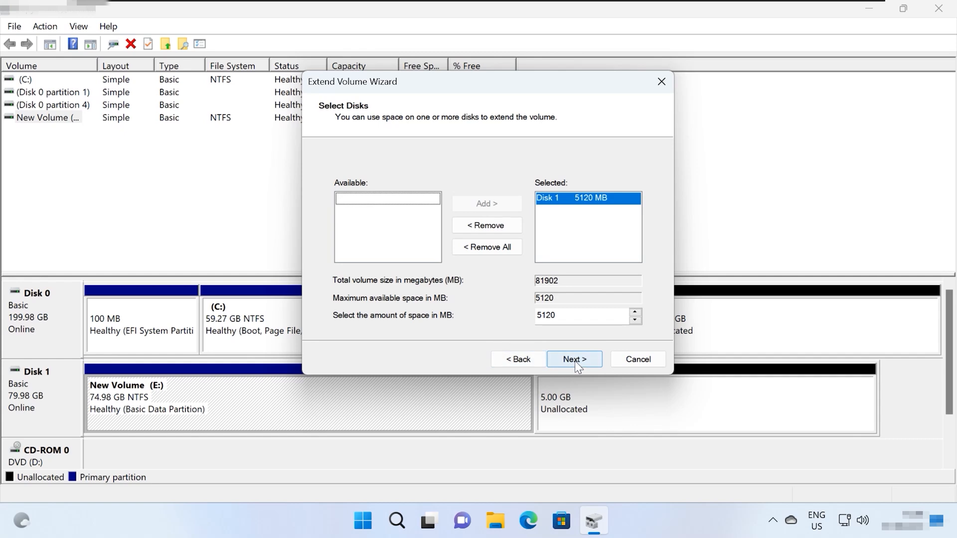
click(575, 360)
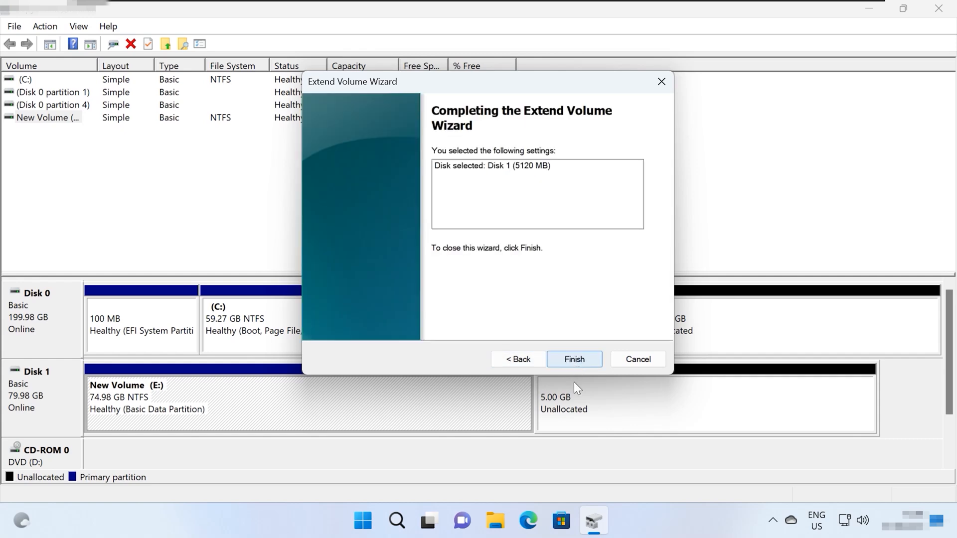
click(578, 361)
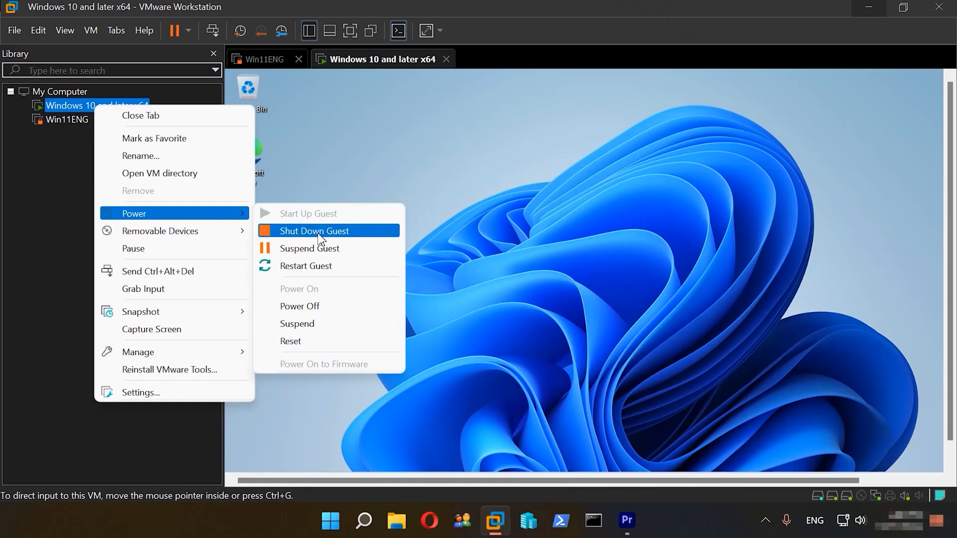
Step: Shut down the Windows 10 and later x64 guest in VMware Workstation and open that virtual machine's settings
click(319, 238)
click(513, 288)
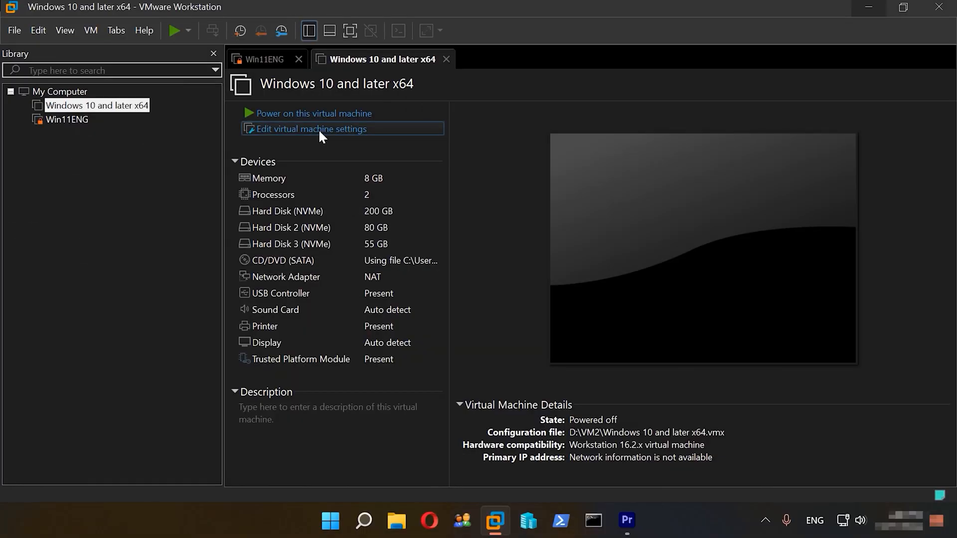
click(318, 128)
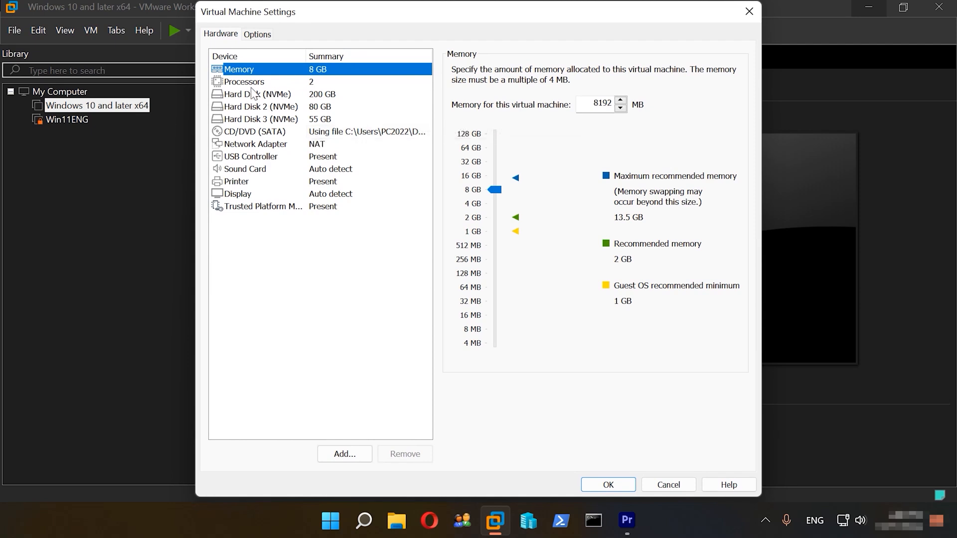
Step: Add a new 60 GB NVMe virtual hard disk stored as a single file, Windows 10 and later x64-3.vmdk, and save the settings
click(269, 95)
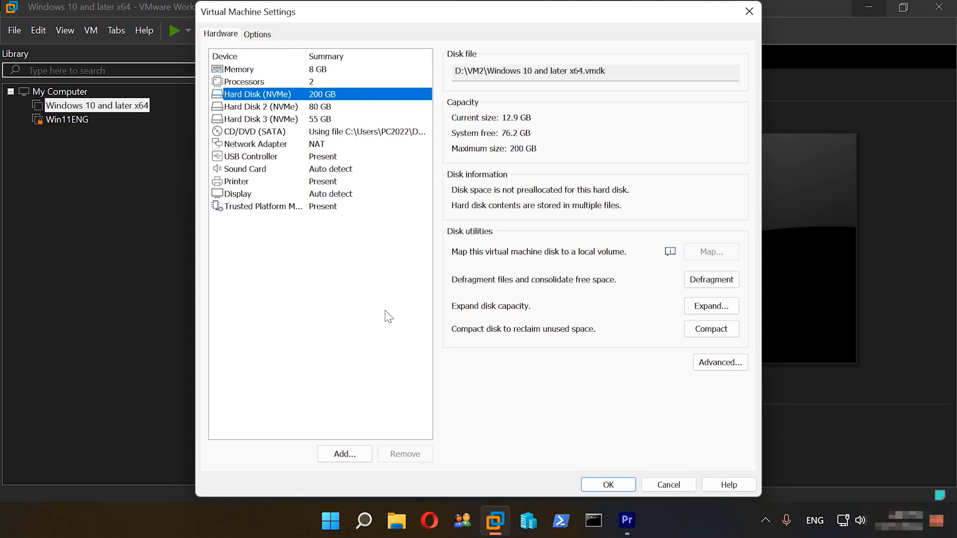
click(344, 454)
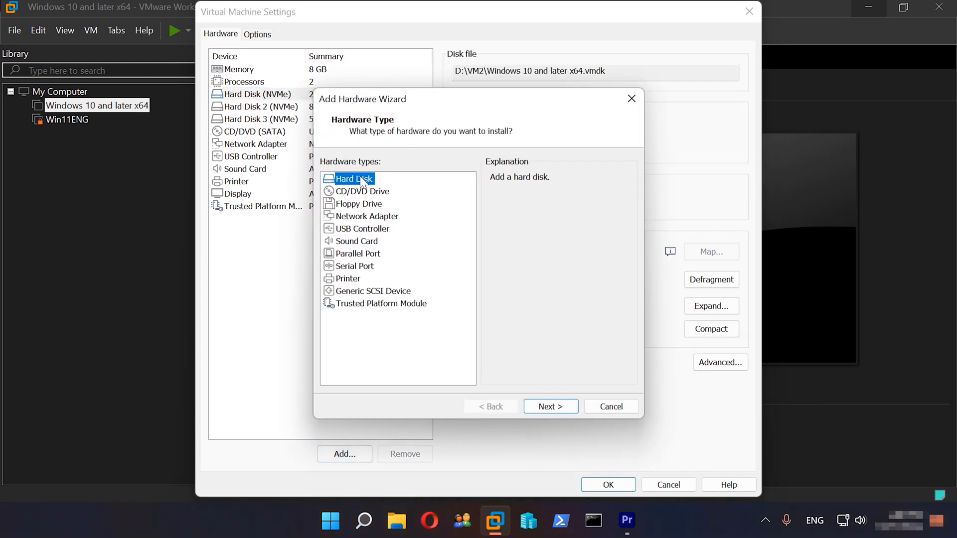
click(550, 405)
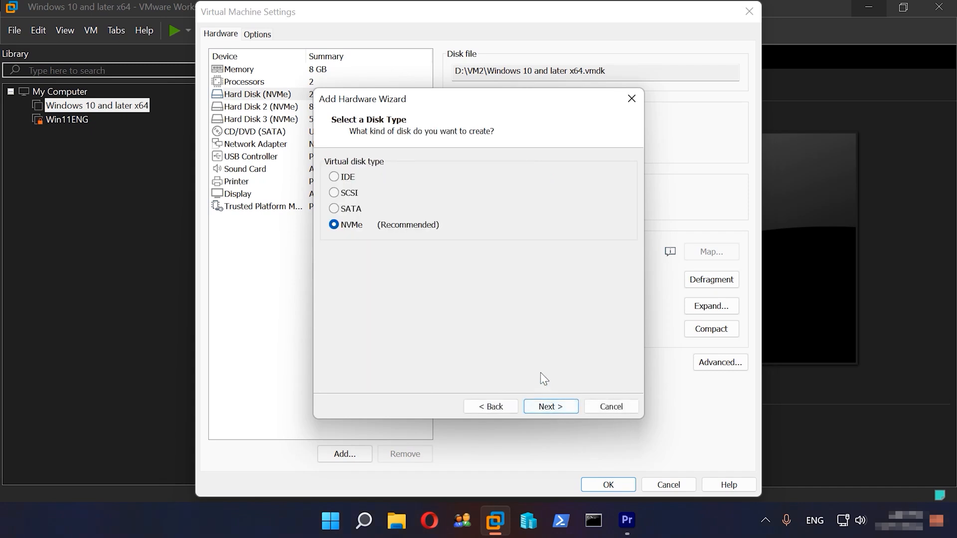
click(549, 408)
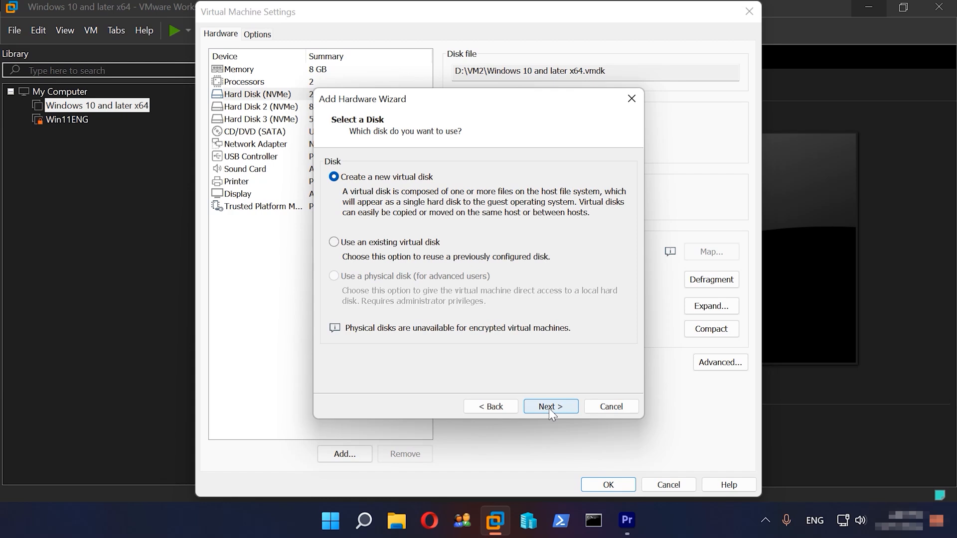
click(548, 408)
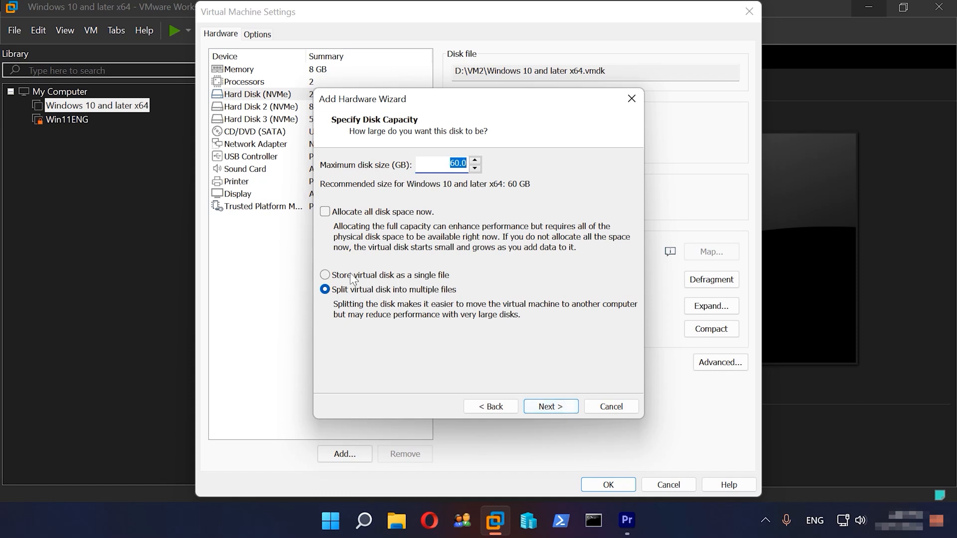
click(393, 276)
click(550, 406)
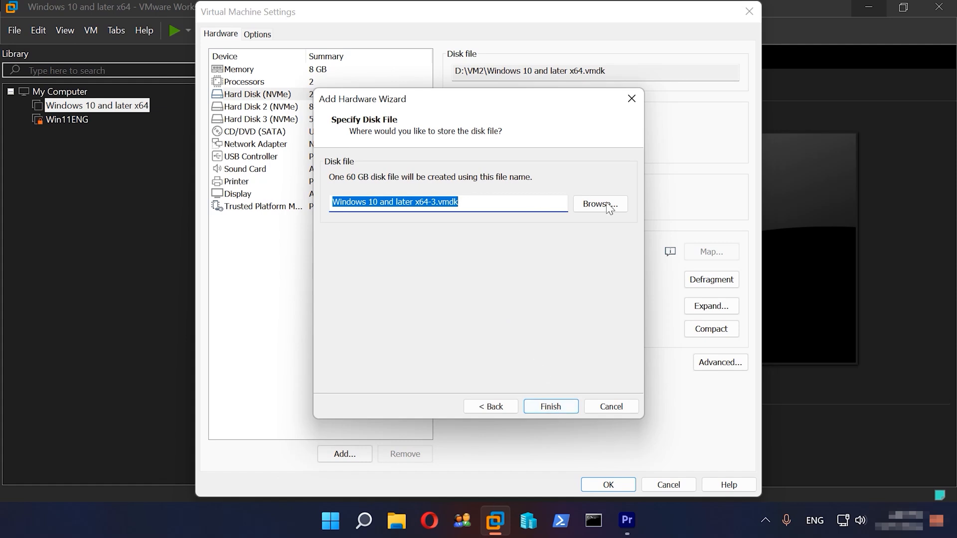
click(555, 408)
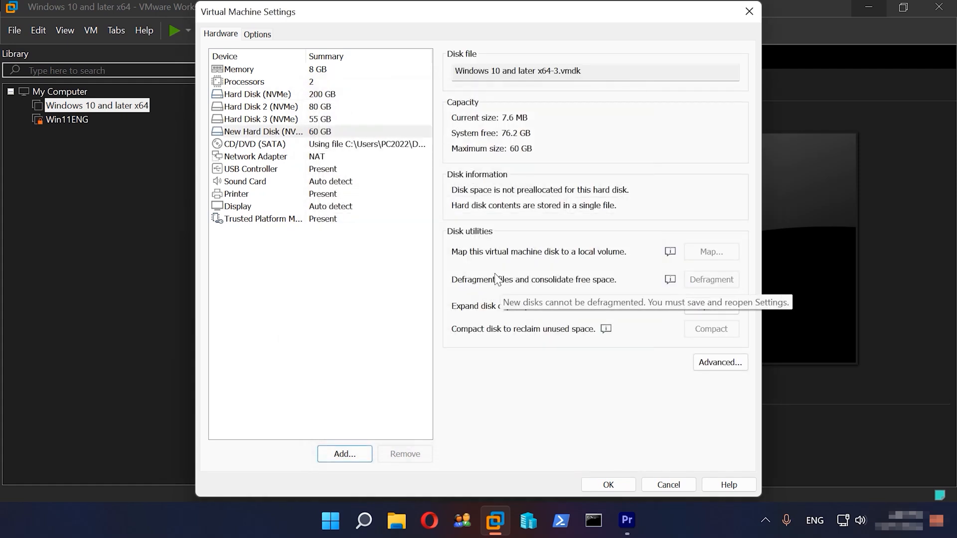
click(355, 134)
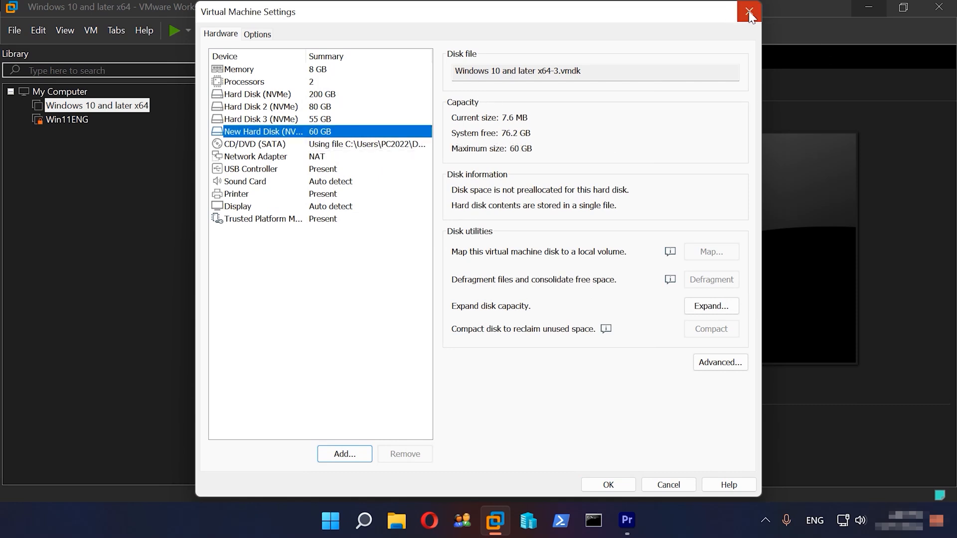
click(609, 485)
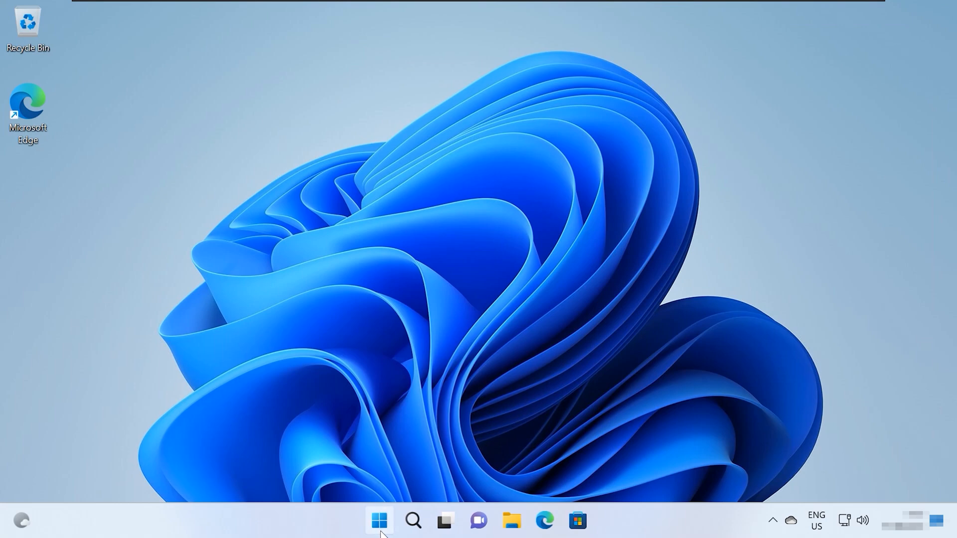
Step: Open a maximized Disk Management in the guest system and initialise Disk 3 with the GPT partition style
right_click(380, 530)
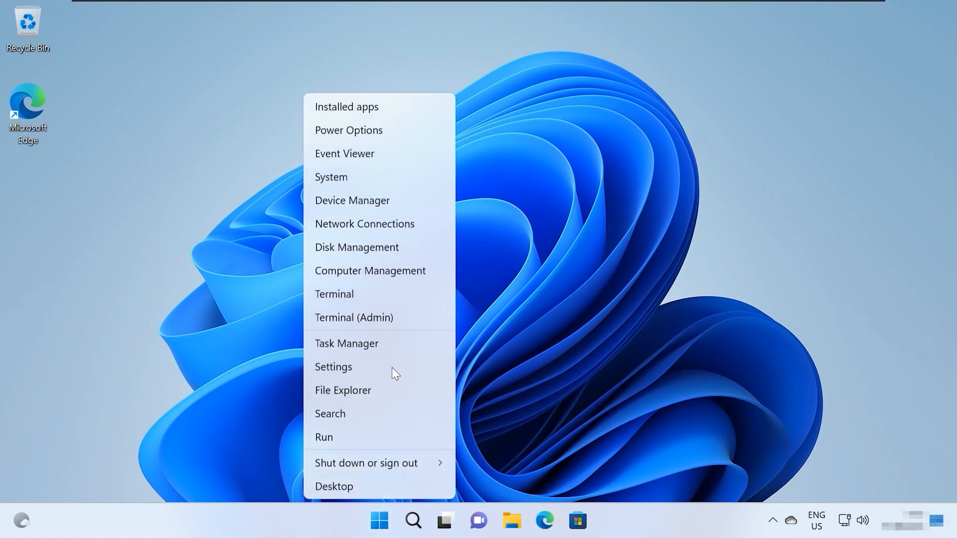
click(357, 249)
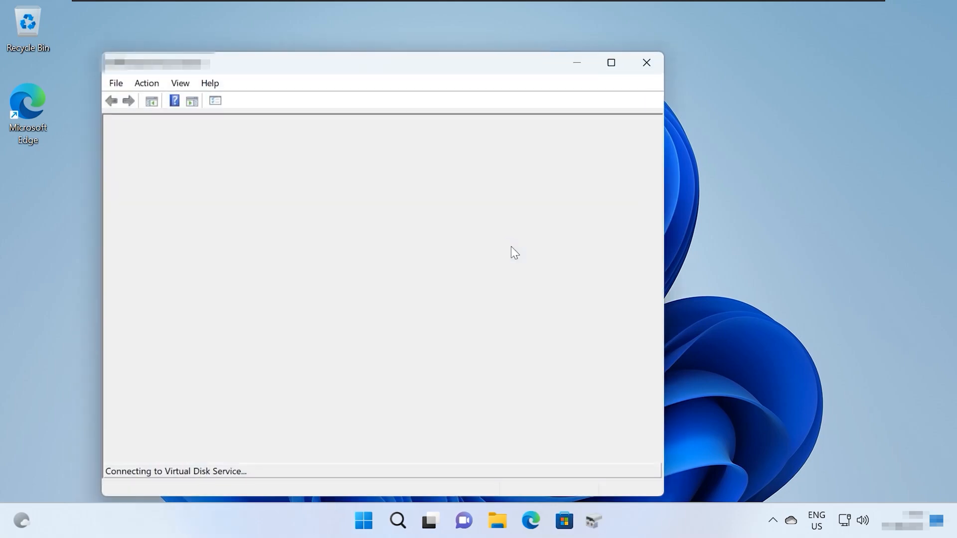
click(612, 61)
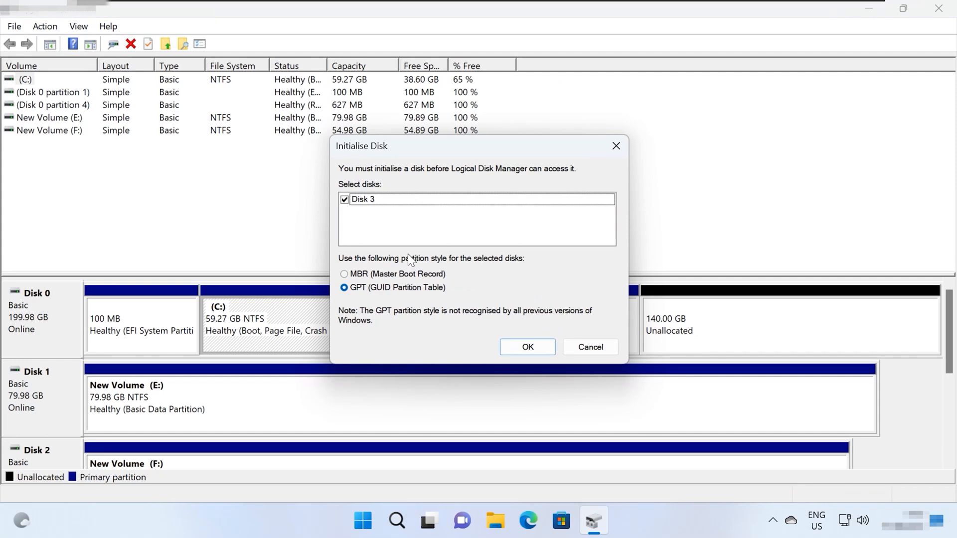
click(529, 347)
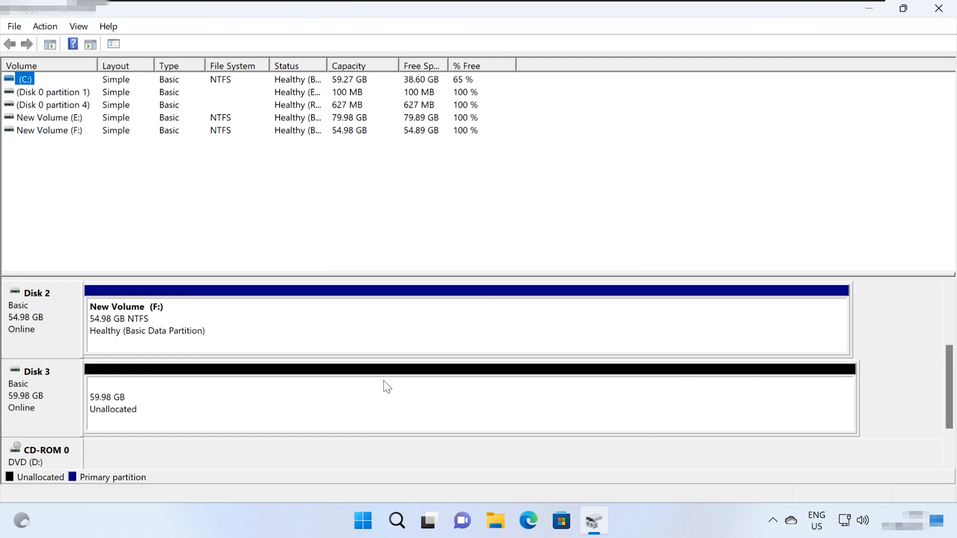
Step: Create a 61422 MB simple volume on Disk 3 with drive letter G, quick-formatted as NTFS and labelled New Volume
right_click(331, 400)
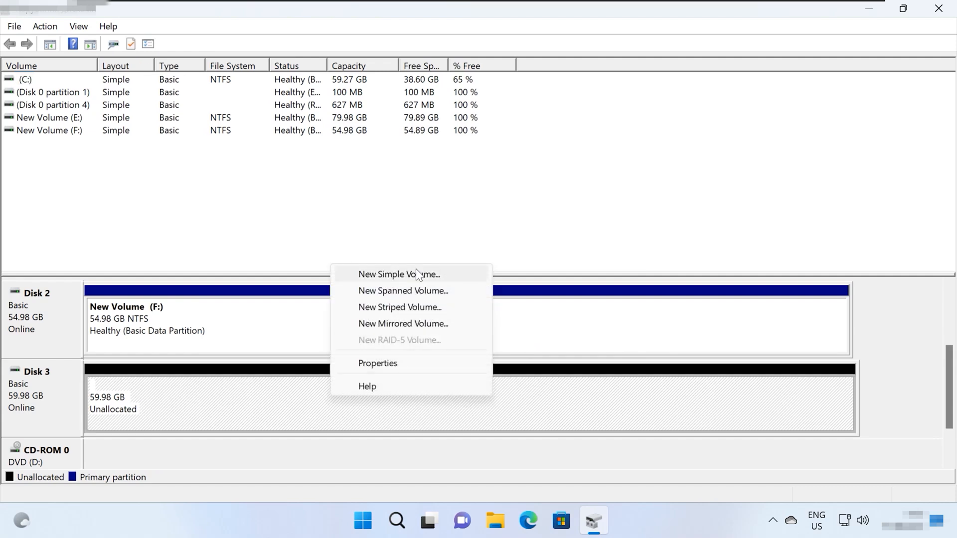
click(394, 276)
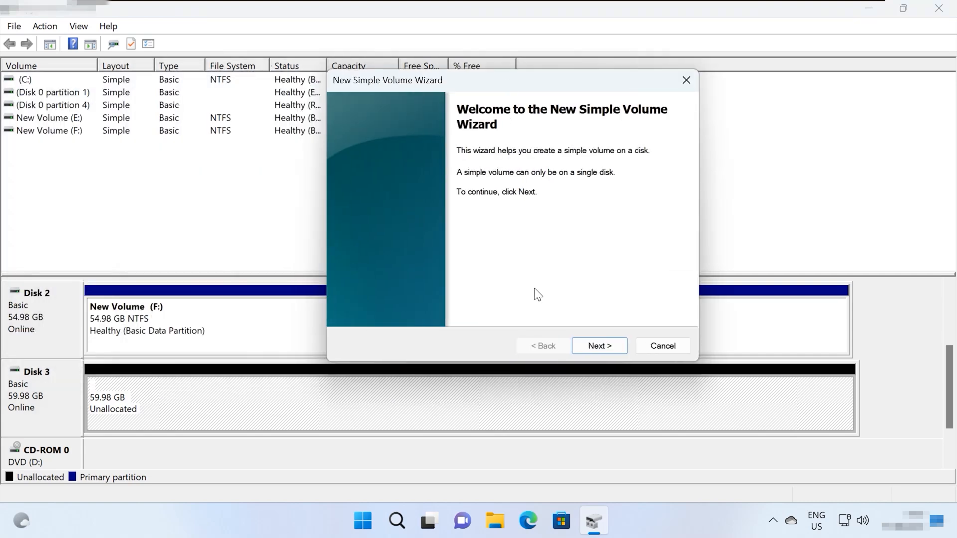
click(601, 346)
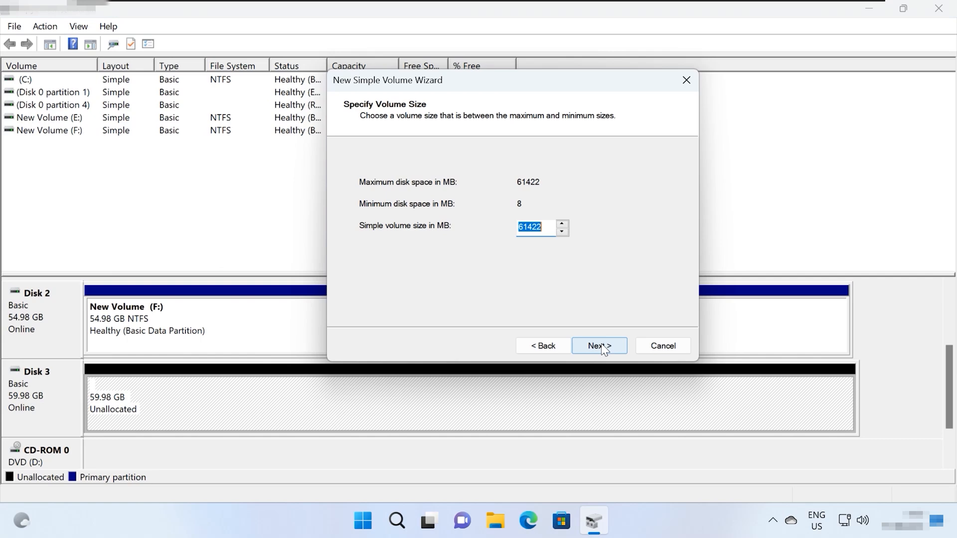
click(604, 348)
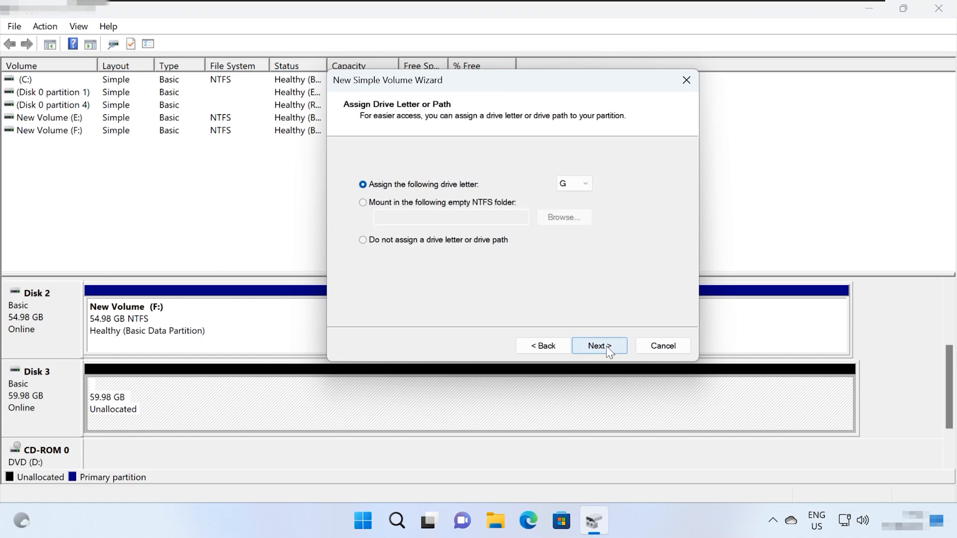
click(606, 345)
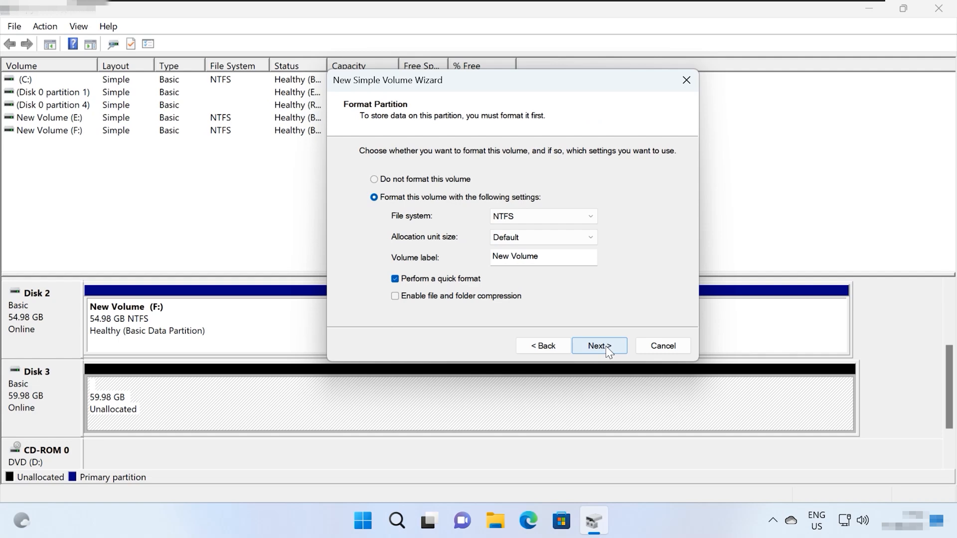
click(605, 346)
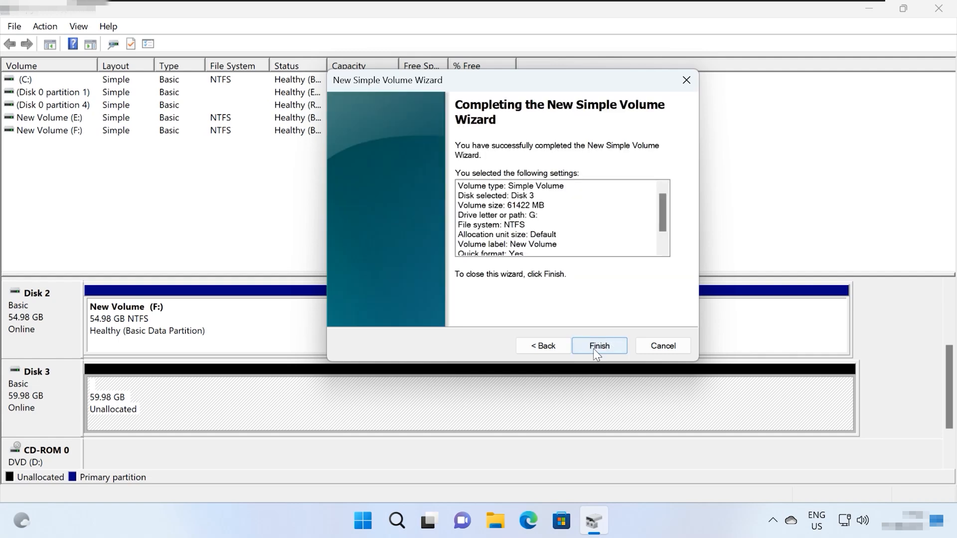
click(596, 347)
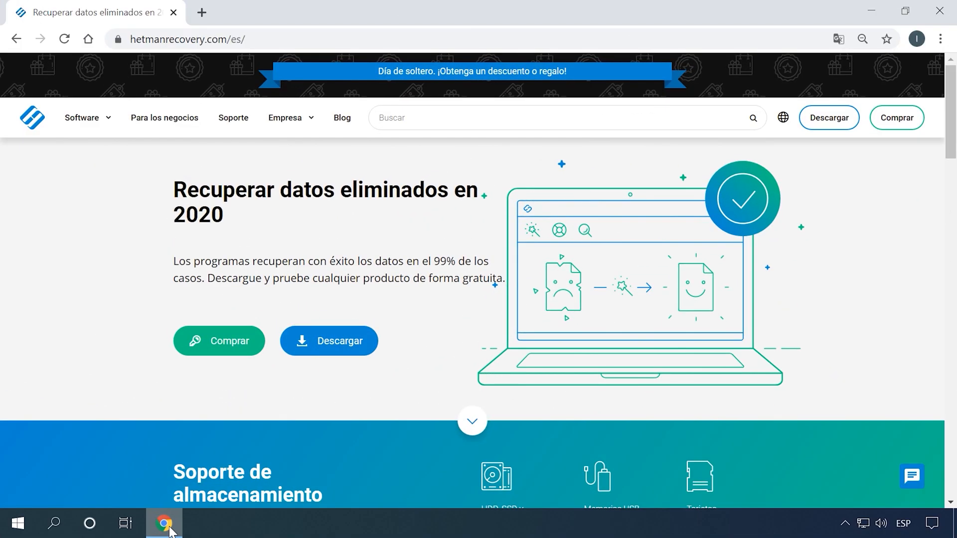
Step: On the hetmanrecovery.com site in Chrome, download the installation file of Hetman Partition Recovery 3.2
scroll(393, 277, down, 20)
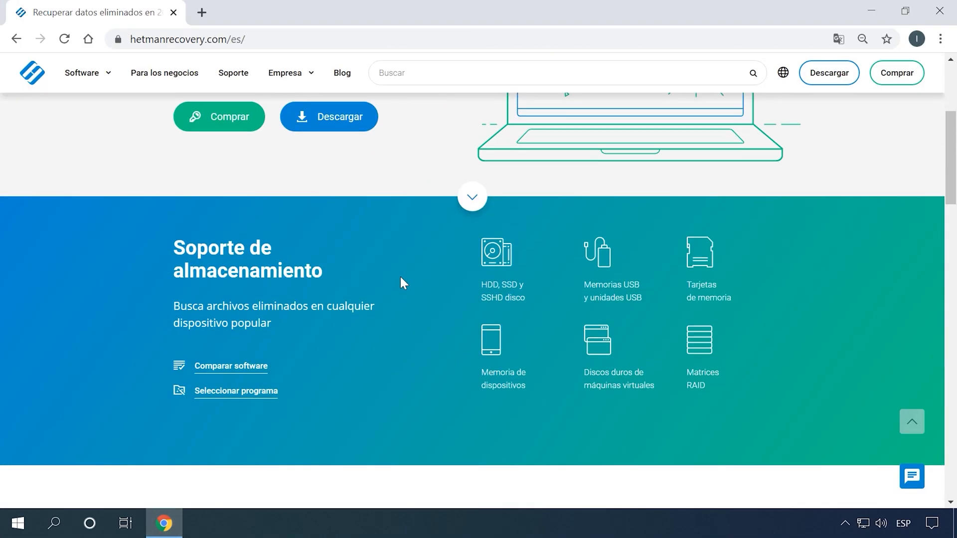
scroll(409, 277, down, 6)
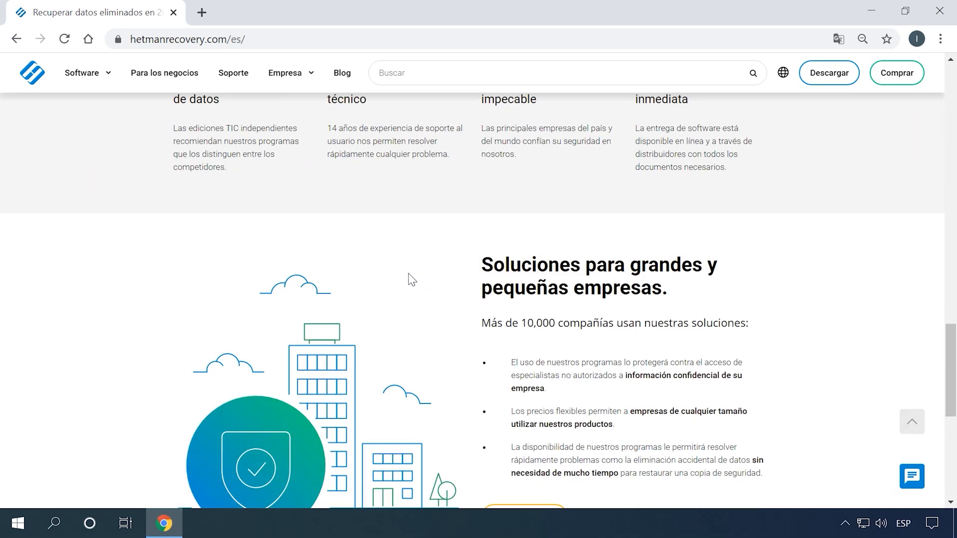
scroll(413, 277, up, 20)
scroll(414, 273, up, 5)
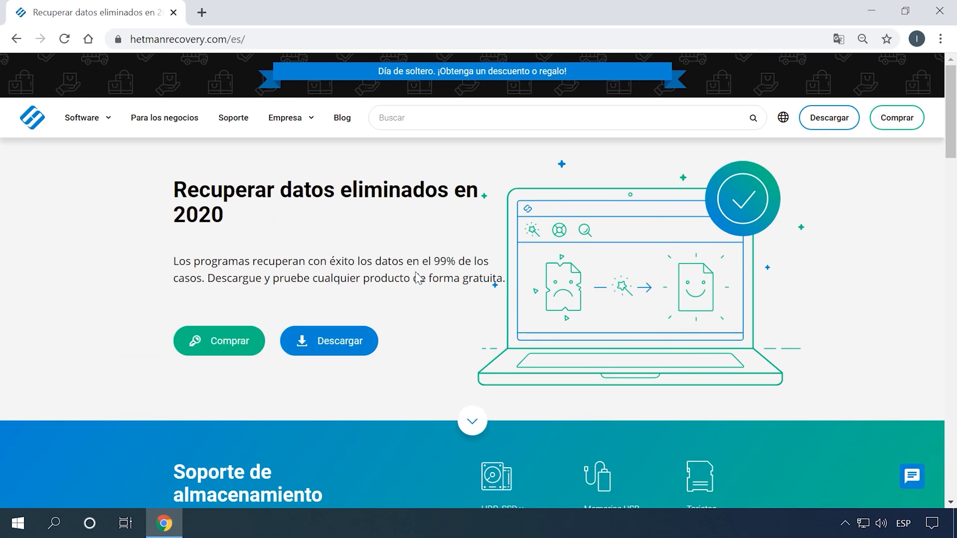
click(357, 349)
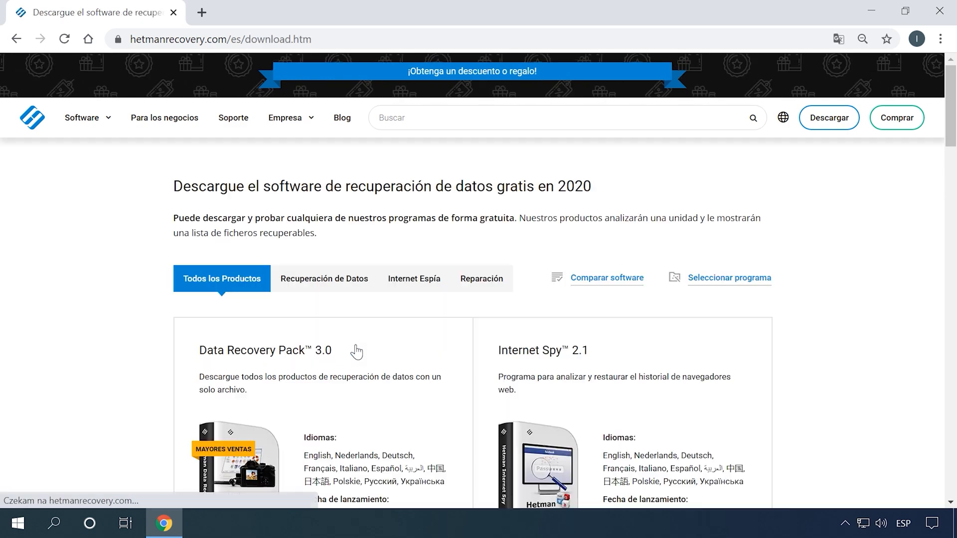
scroll(359, 344, down, 6)
scroll(361, 343, down, 2)
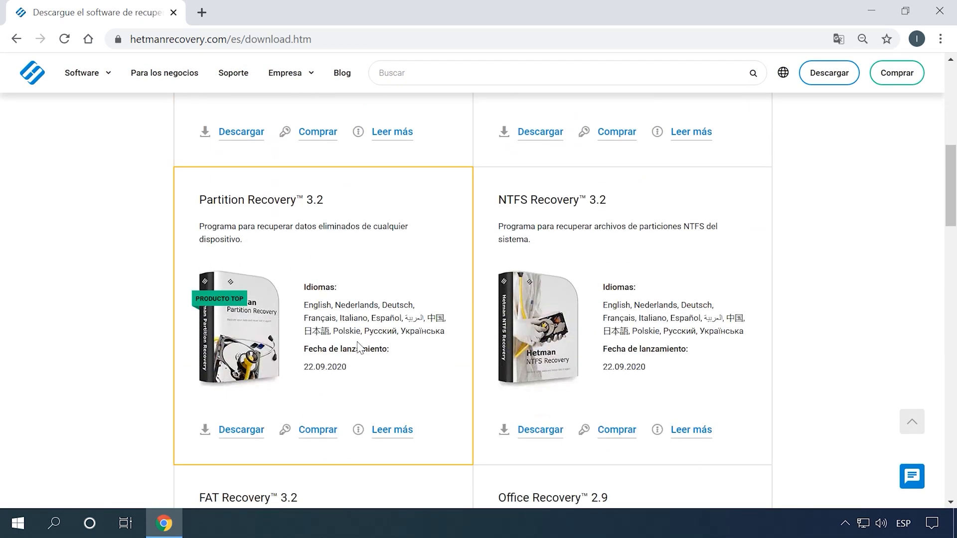
click(233, 424)
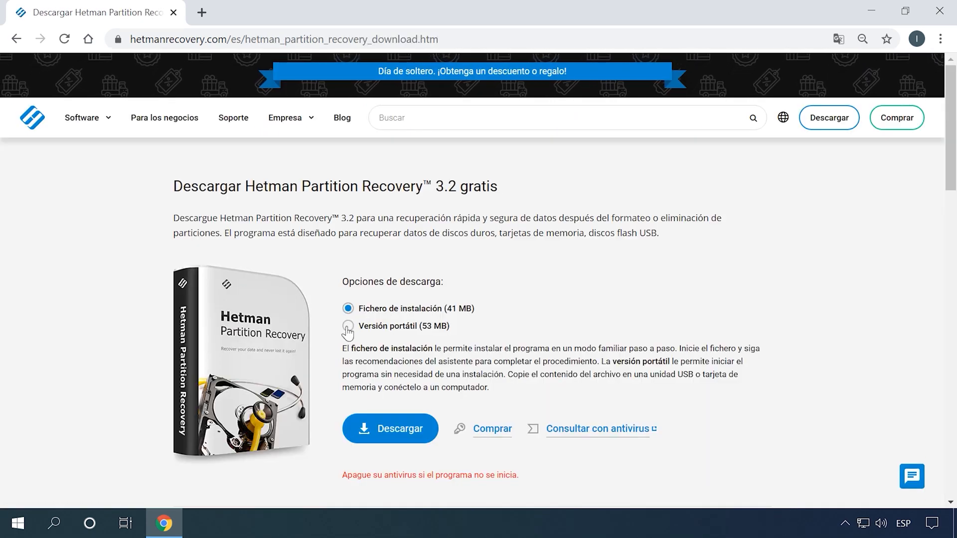
click(389, 428)
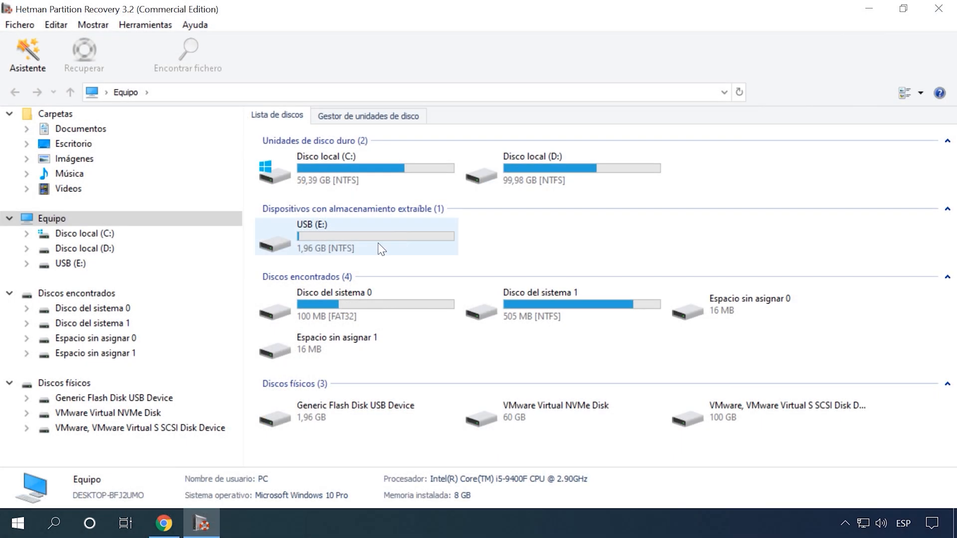
Step: In Hetman Partition Recovery, scan the USB (E:) drive with the quick analysis (Análisis rápido)
click(377, 243)
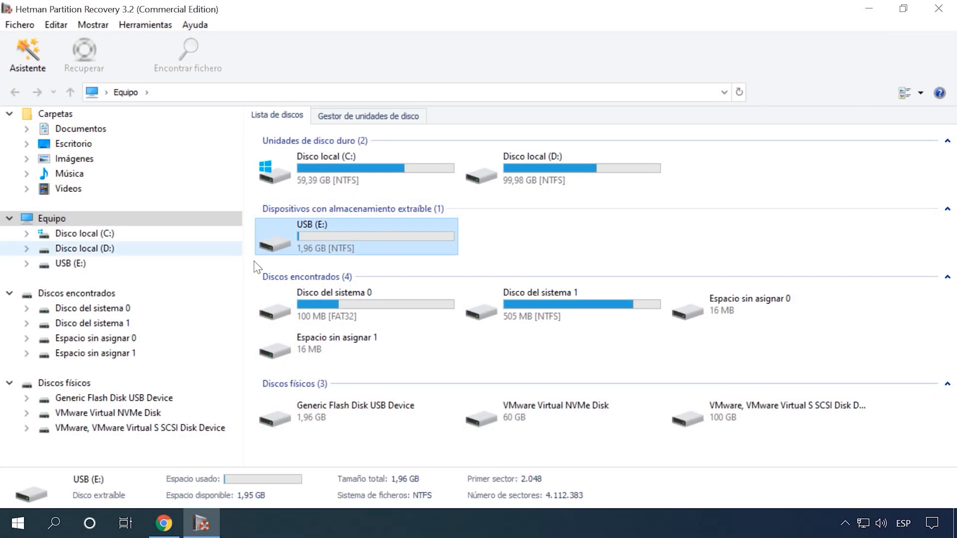
double_click(330, 233)
click(268, 193)
click(282, 182)
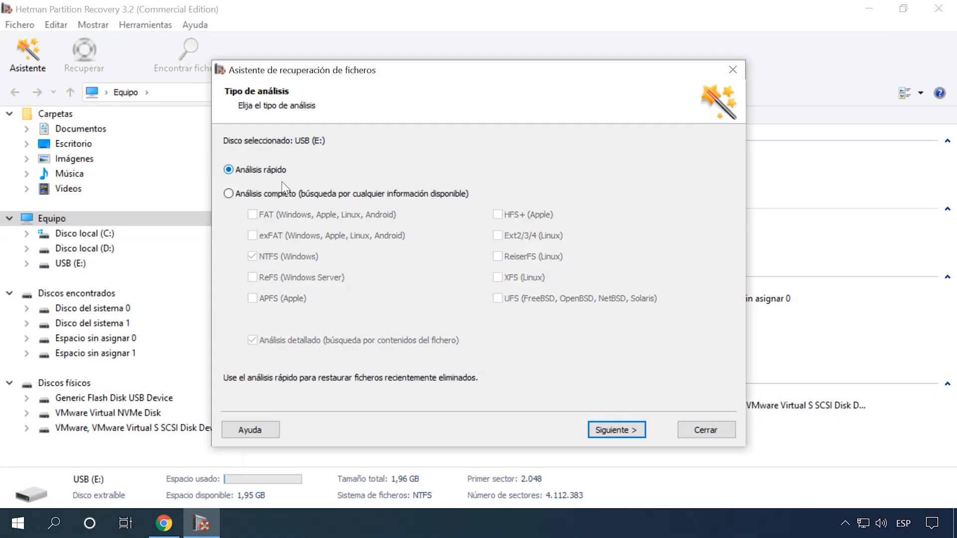
click(610, 430)
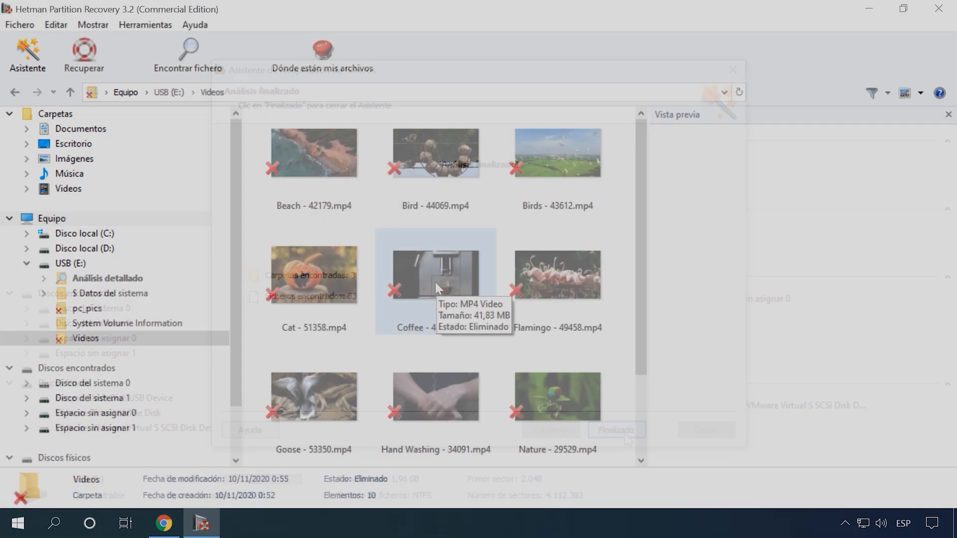
Step: Play the preview of the deleted video Birds - 43612.mp4 in the Videos folder and start recovering it
scroll(428, 282, down, 2)
scroll(430, 292, up, 2)
click(557, 171)
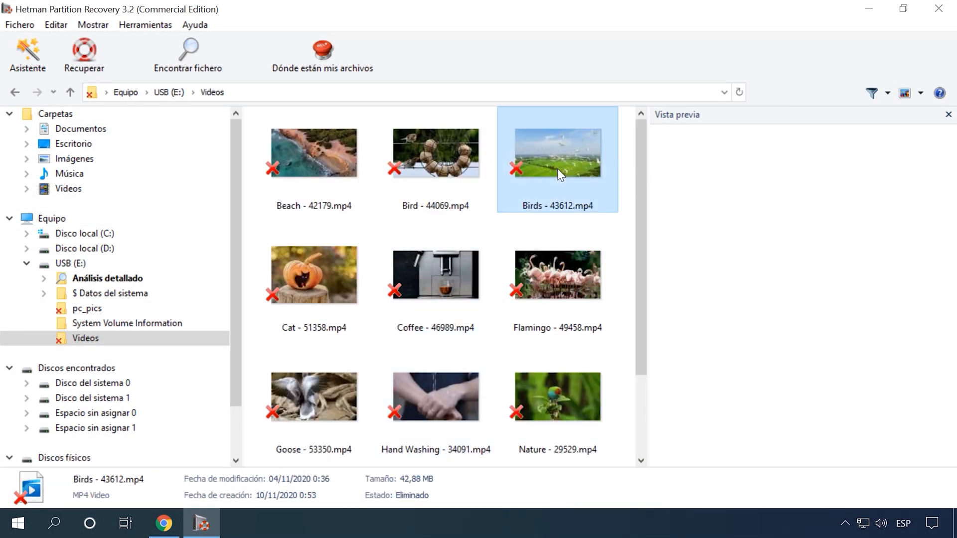
click(681, 457)
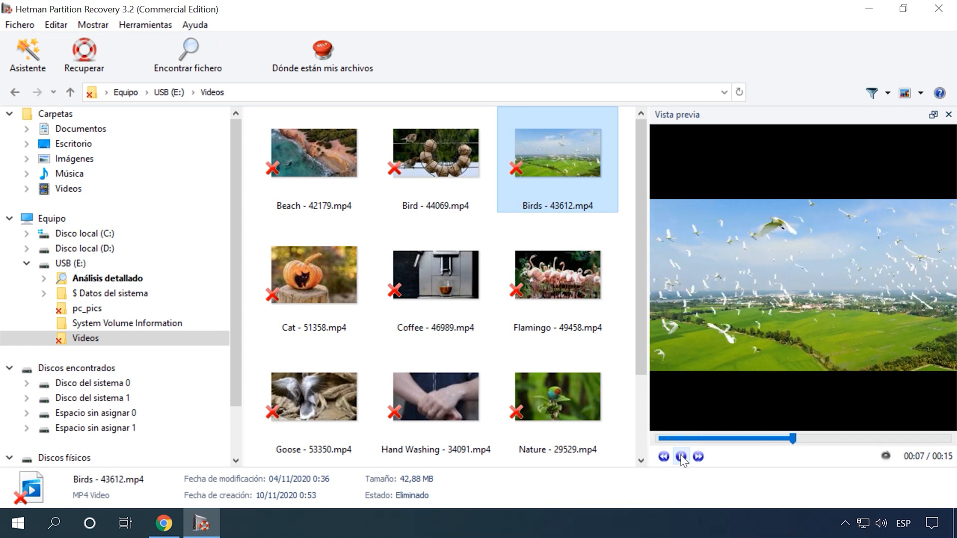
right_click(549, 149)
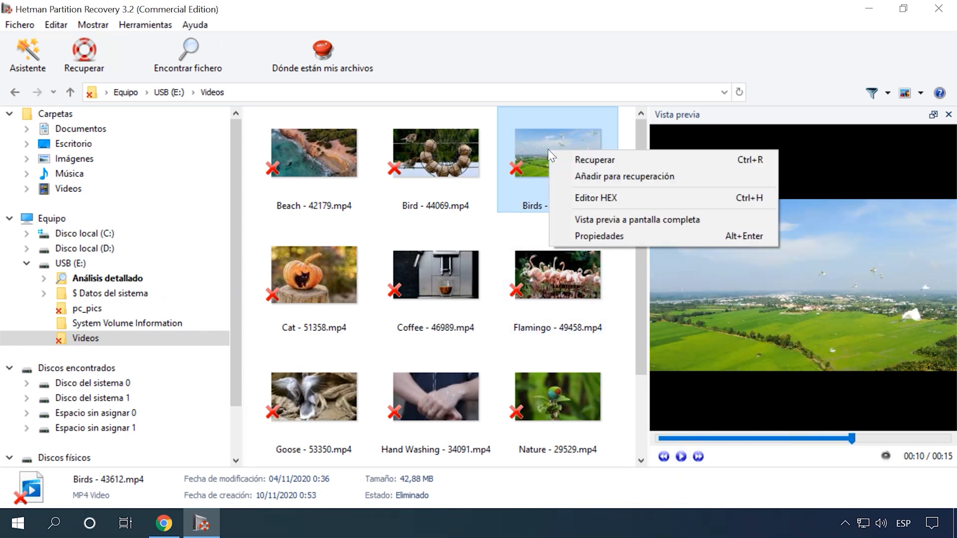
click(625, 159)
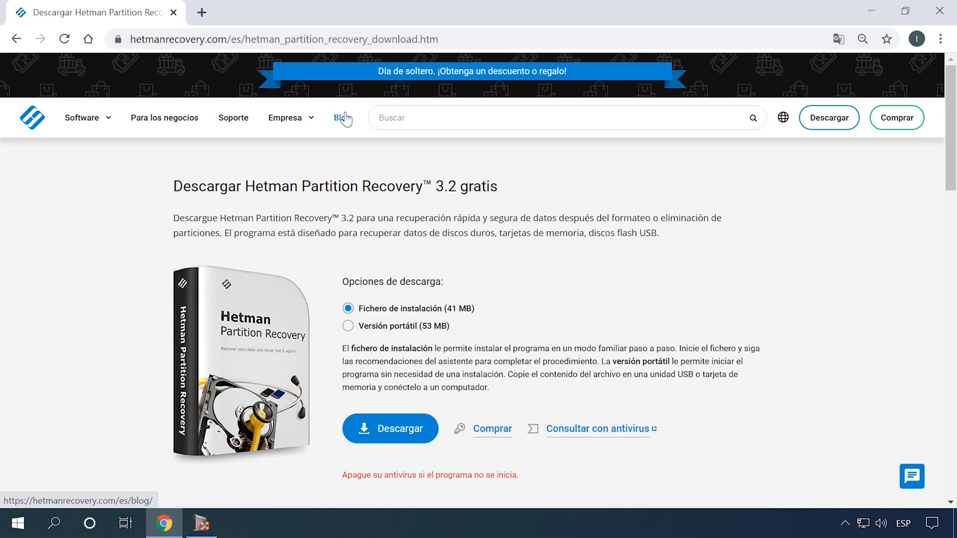
Step: Switch to Chrome, open the Hetman blog and look through the articles on its first and second pages
click(346, 118)
scroll(229, 265, down, 13)
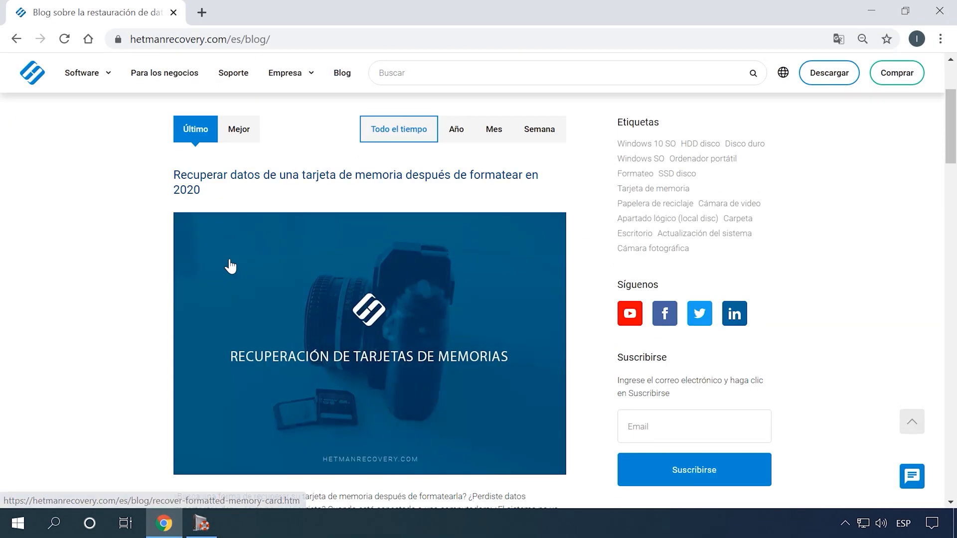
scroll(222, 277, down, 20)
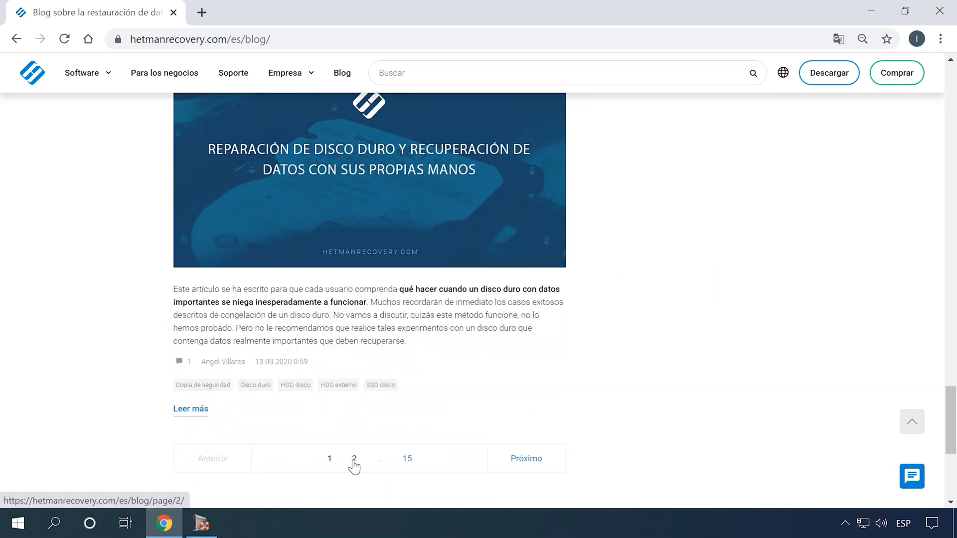
click(353, 462)
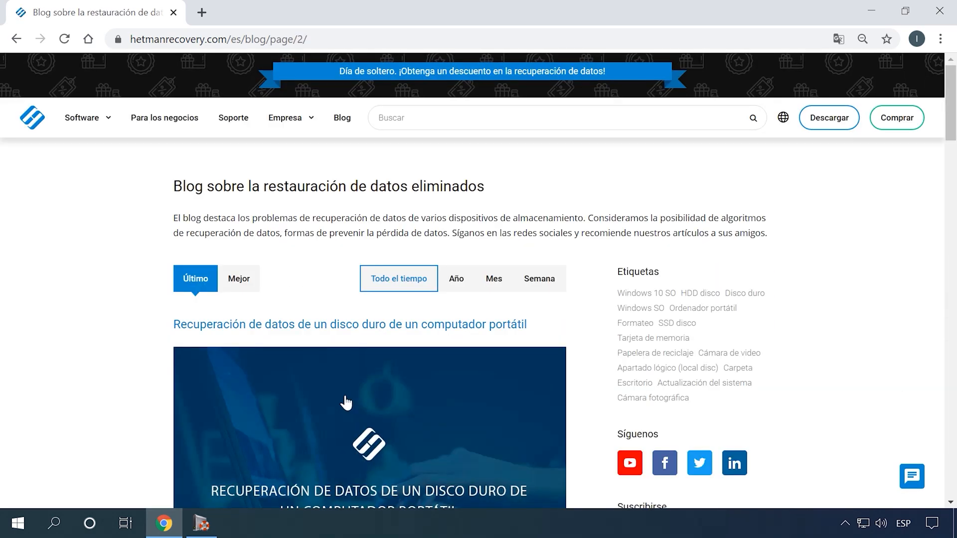
scroll(328, 394, down, 11)
scroll(319, 379, down, 9)
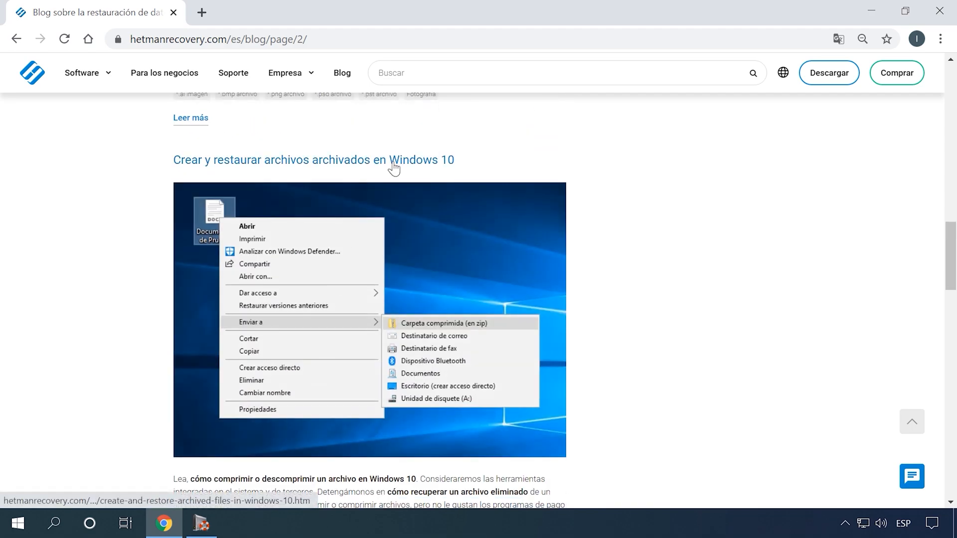
Step: Read the article "Crear y restaurar archivos archivados en Windows 10" through to its comments, and open the site's chat
click(392, 165)
scroll(190, 345, down, 20)
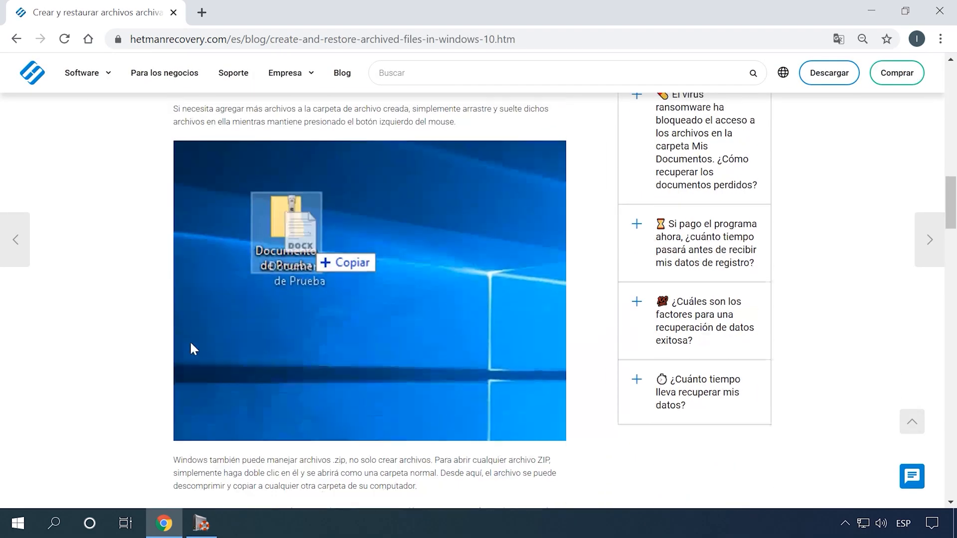
scroll(198, 349, down, 20)
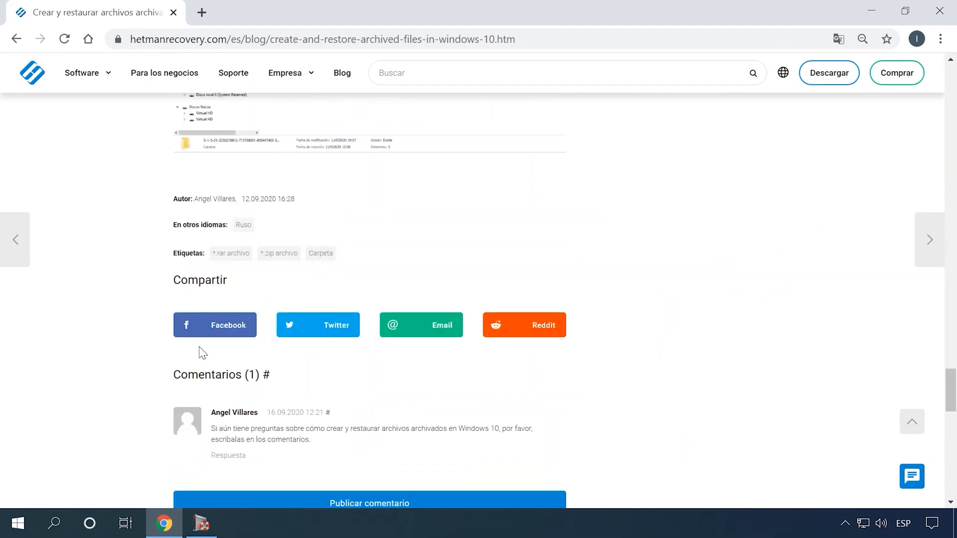
scroll(199, 347, up, 10)
click(901, 478)
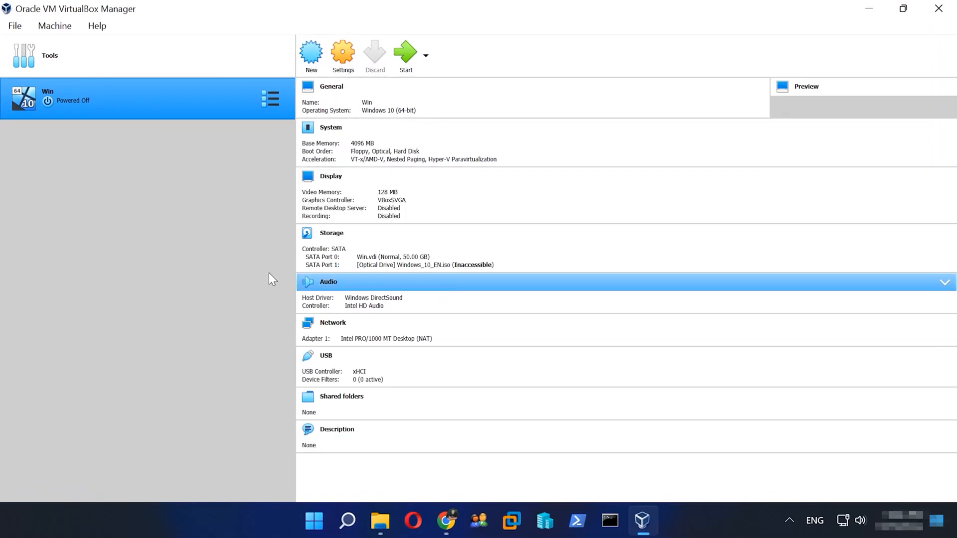
Step: In VirtualBox's Virtual Media Manager, enlarge Win.vdi to about 58.36 GB, apply the change, and start the Win virtual machine
click(10, 27)
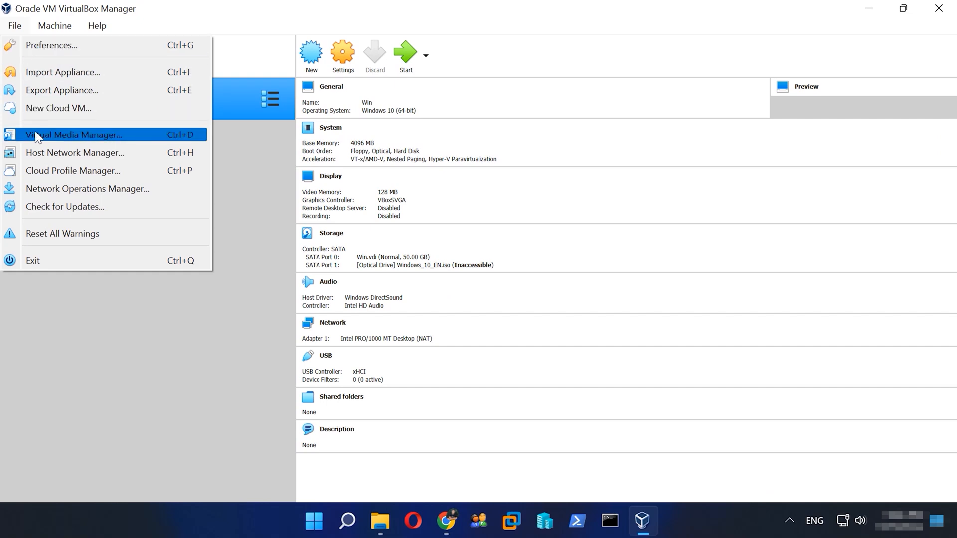
click(54, 141)
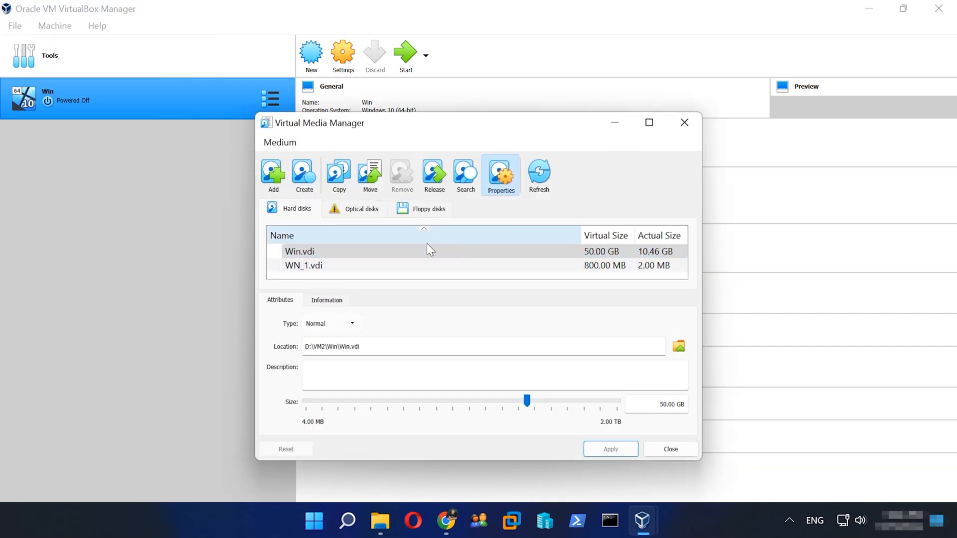
click(376, 250)
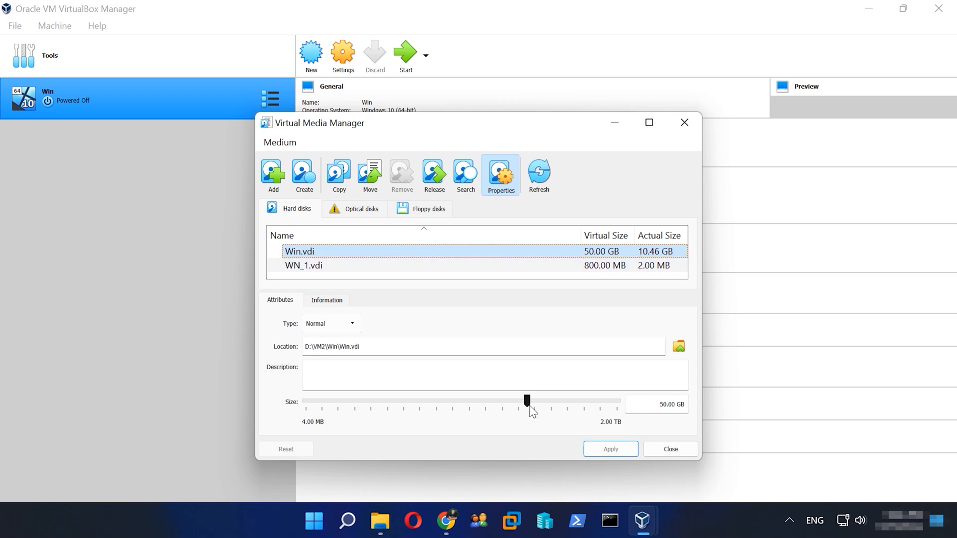
drag(527, 402, 532, 401)
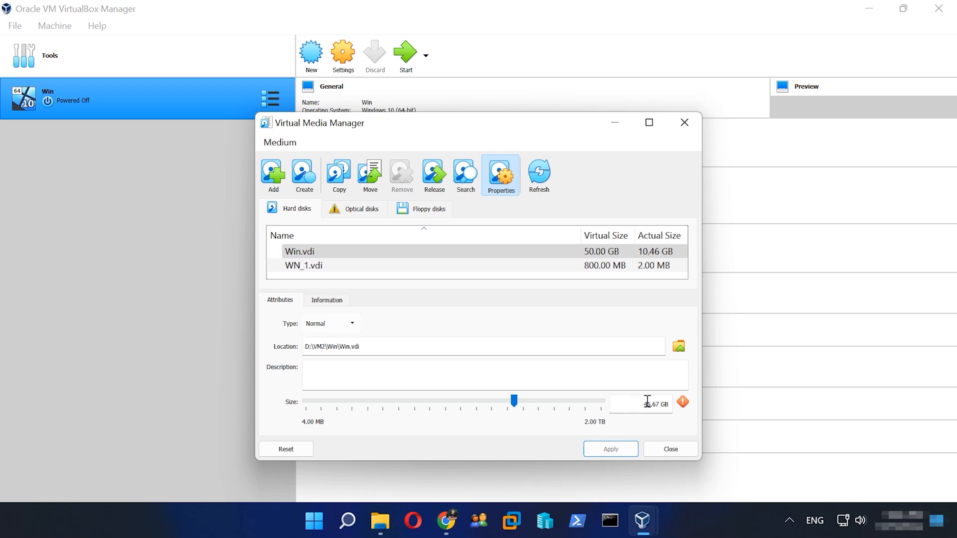
drag(516, 400, 522, 401)
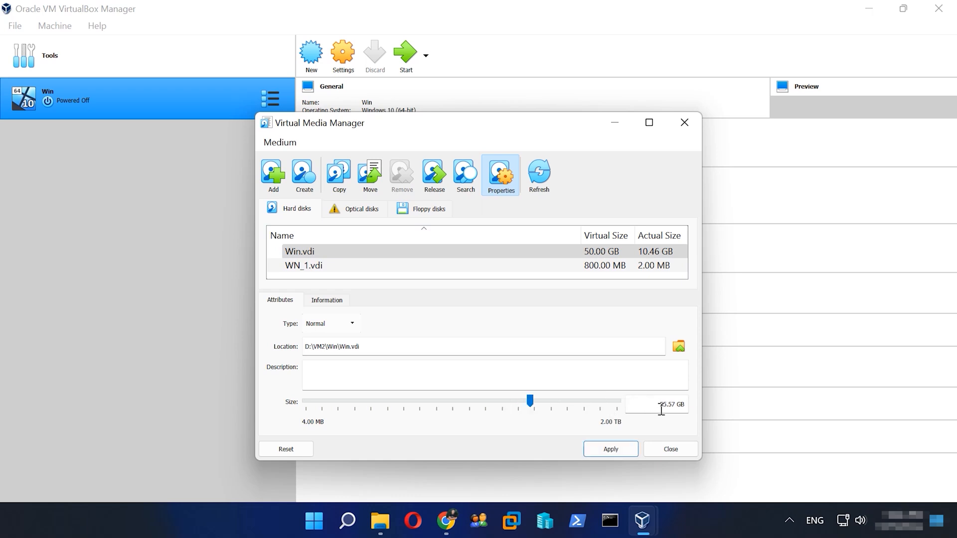
click(612, 449)
click(683, 455)
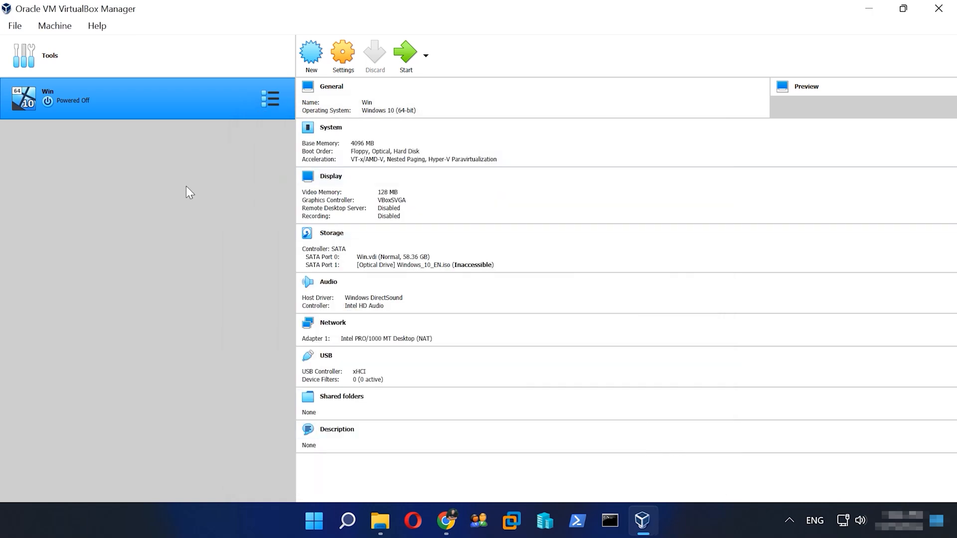
click(405, 54)
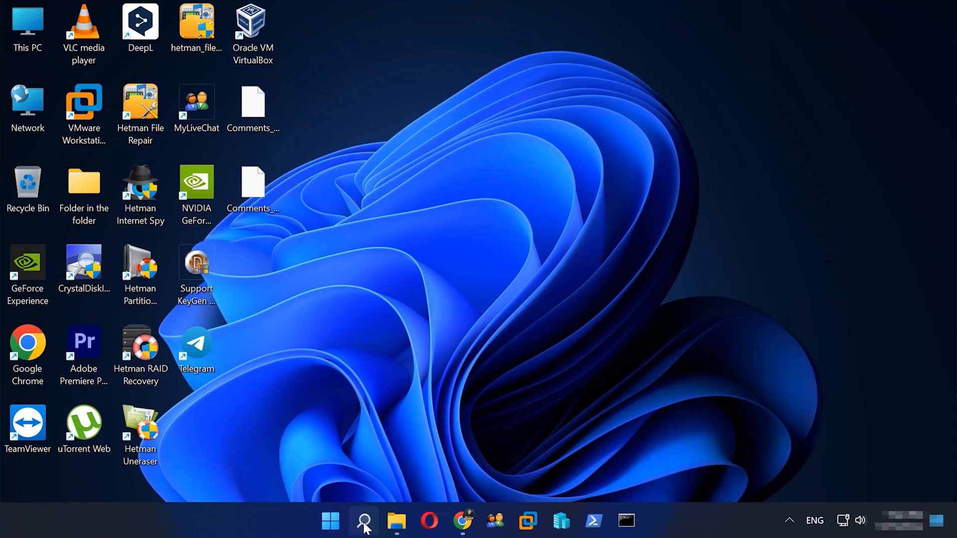
Step: Open Command Prompt with administrator rights
click(365, 518)
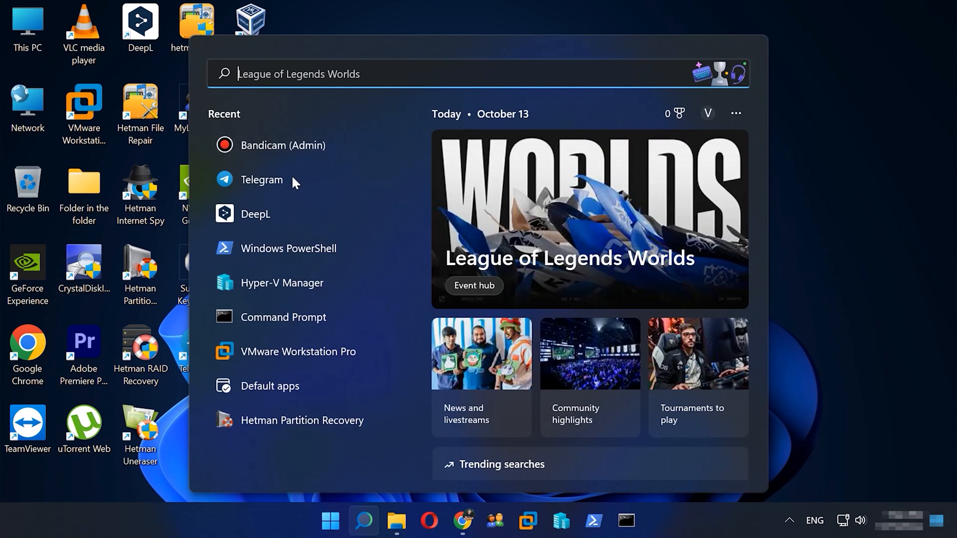
right_click(292, 315)
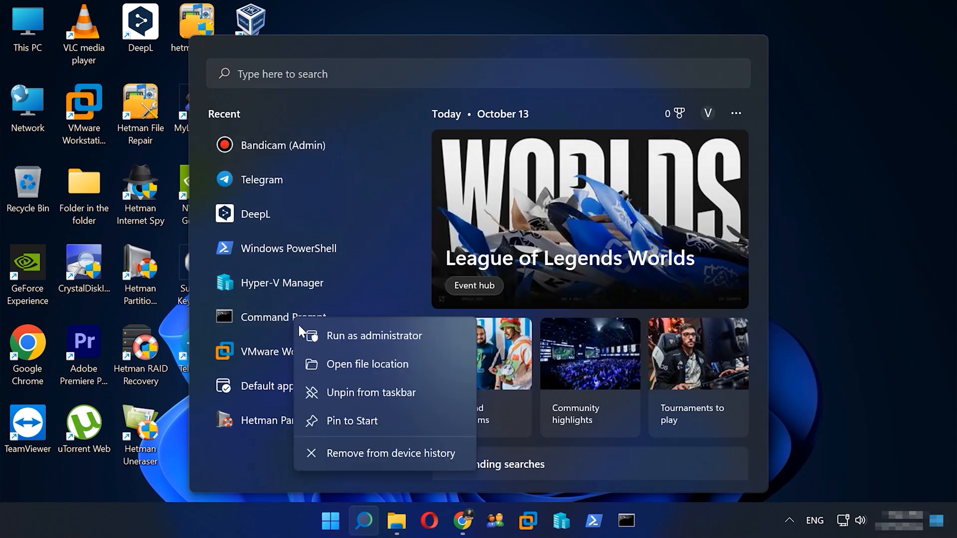
click(343, 336)
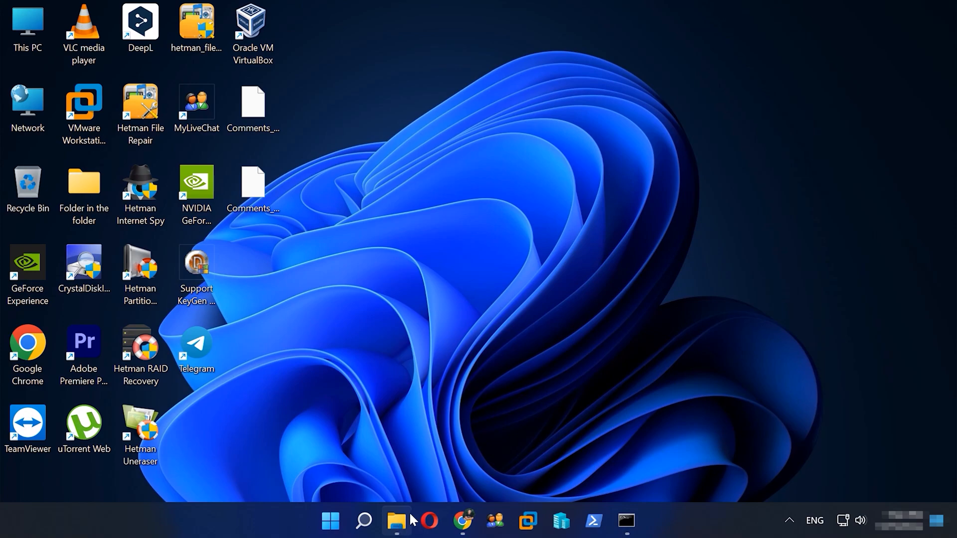
Step: In File Explorer, copy the full path of VBoxManage.exe from the D:\BOXVM folder
click(397, 521)
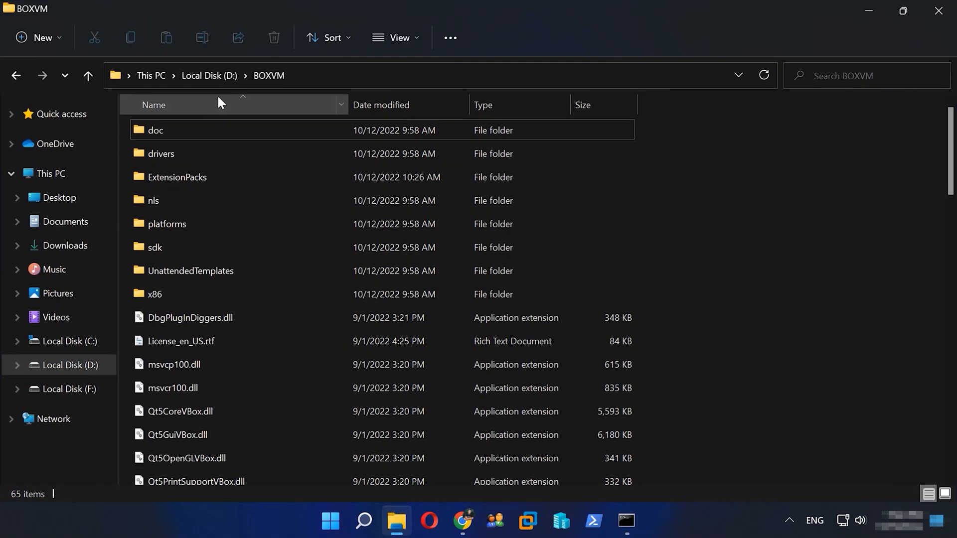
click(310, 77)
scroll(264, 344, down, 8)
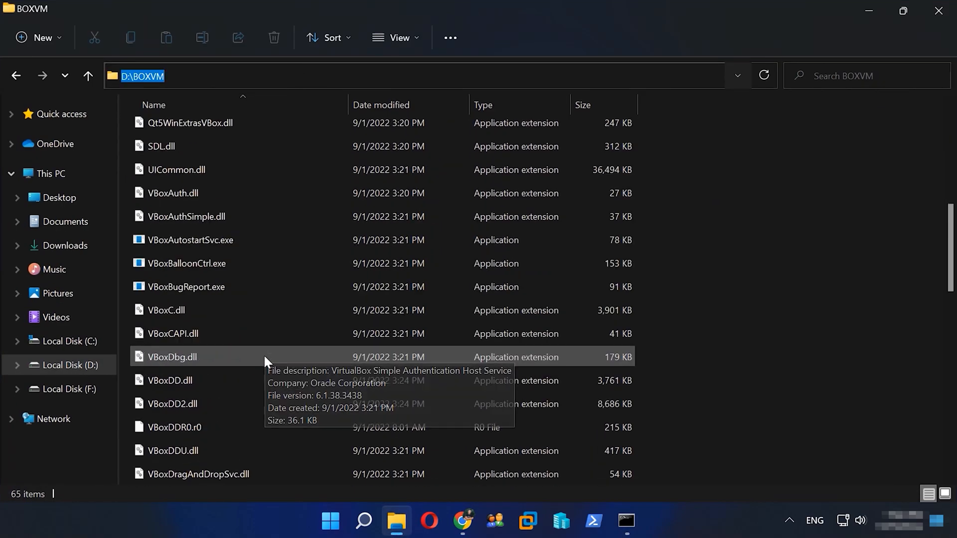
scroll(269, 364, down, 1)
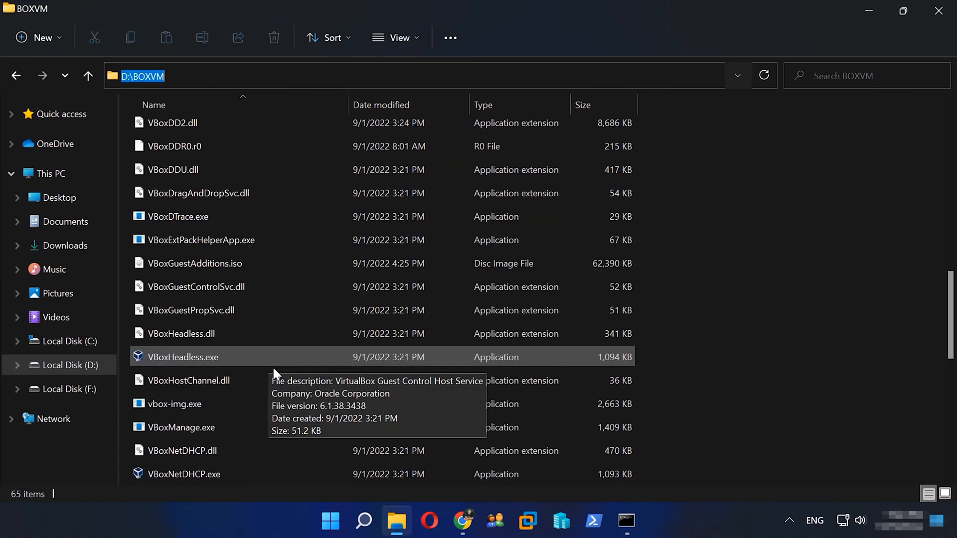
click(190, 427)
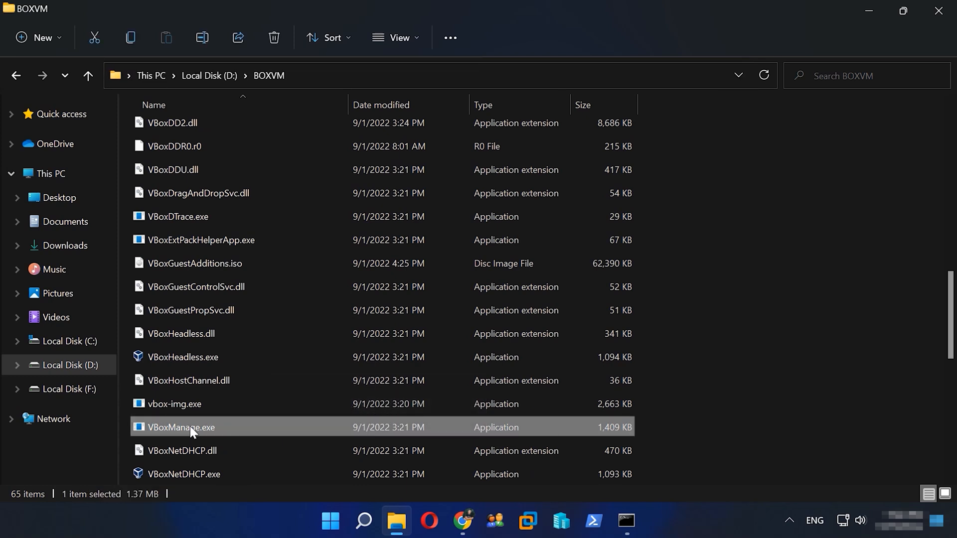
right_click(190, 426)
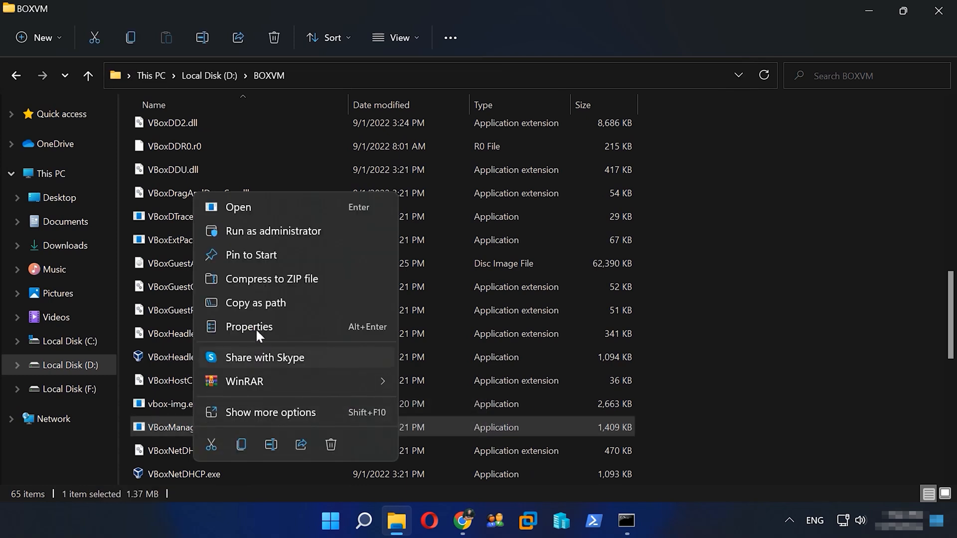
click(266, 302)
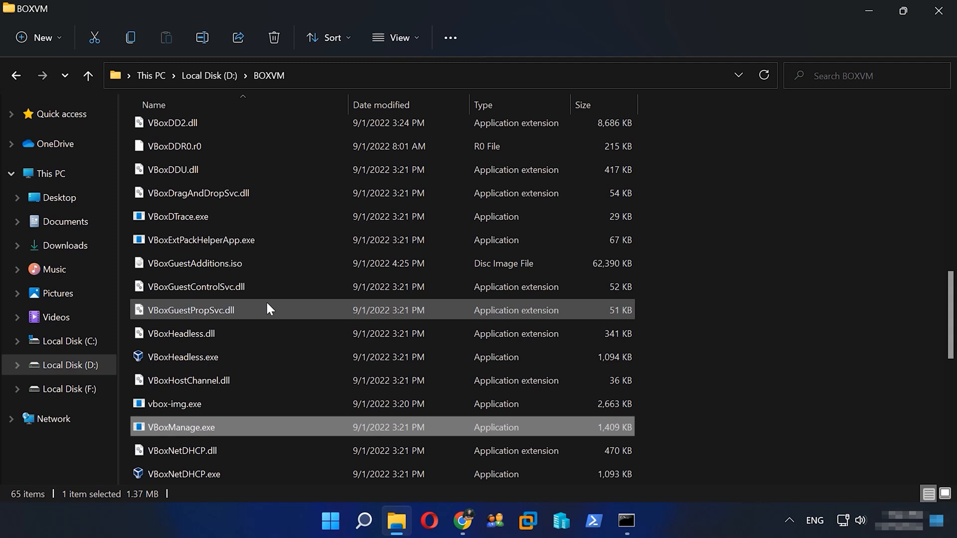
Step: Switch to Command Prompt, paste the VBoxManage.exe path and follow it with modifyhd, leaving the command open for the disk path
click(629, 524)
right_click(268, 91)
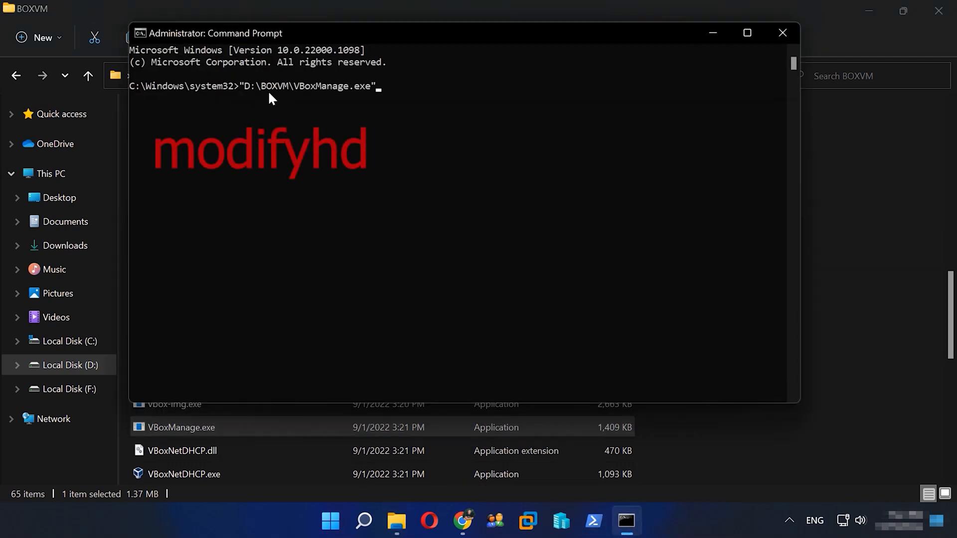
text(modi)
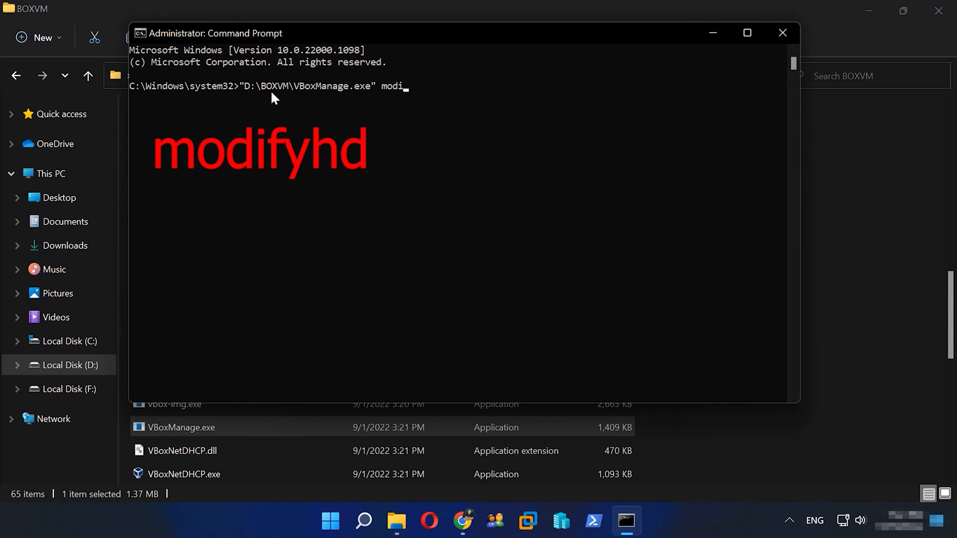
text(fy)
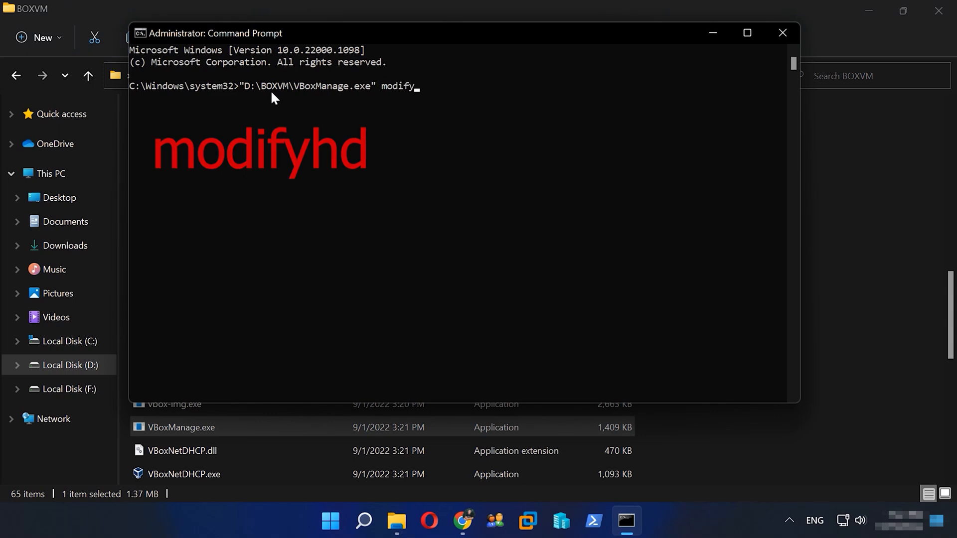
text(hd)
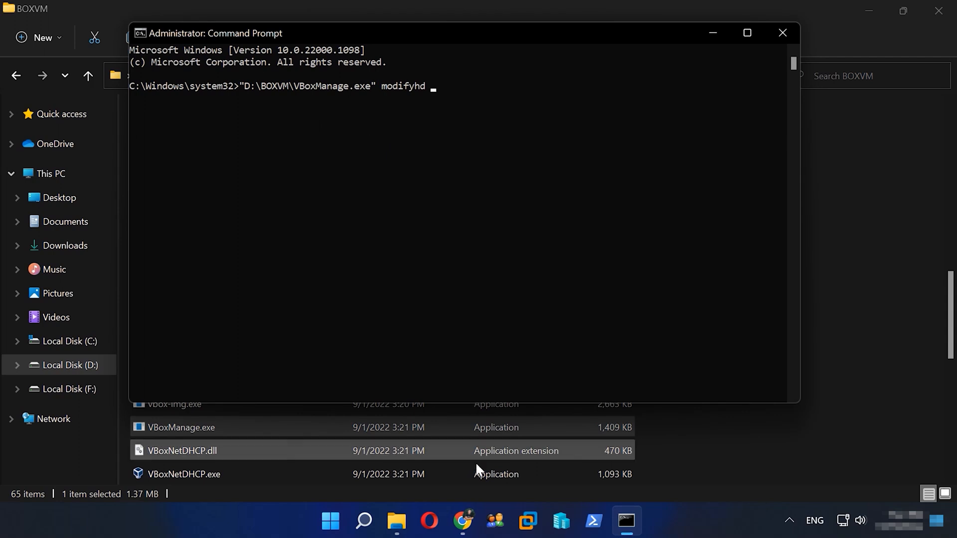
Step: Switch to File Explorer and copy the full path of Win.vdi from the D:\VM2\Win folder
click(397, 521)
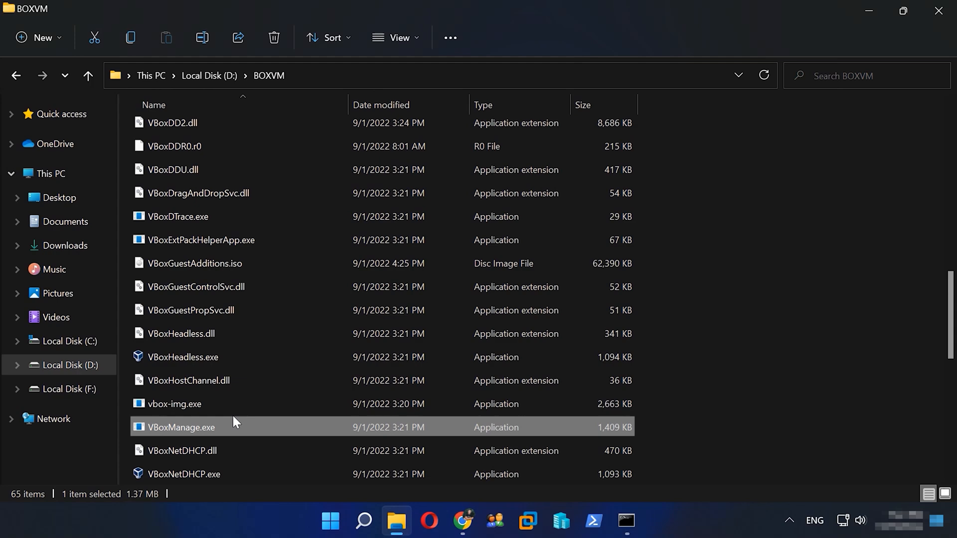
click(72, 366)
click(192, 198)
double_click(190, 199)
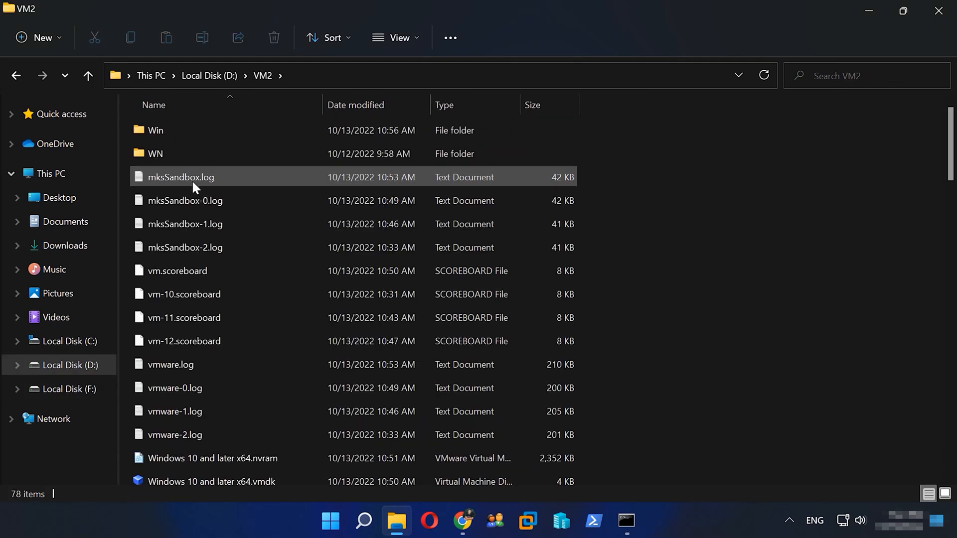
double_click(192, 131)
right_click(308, 201)
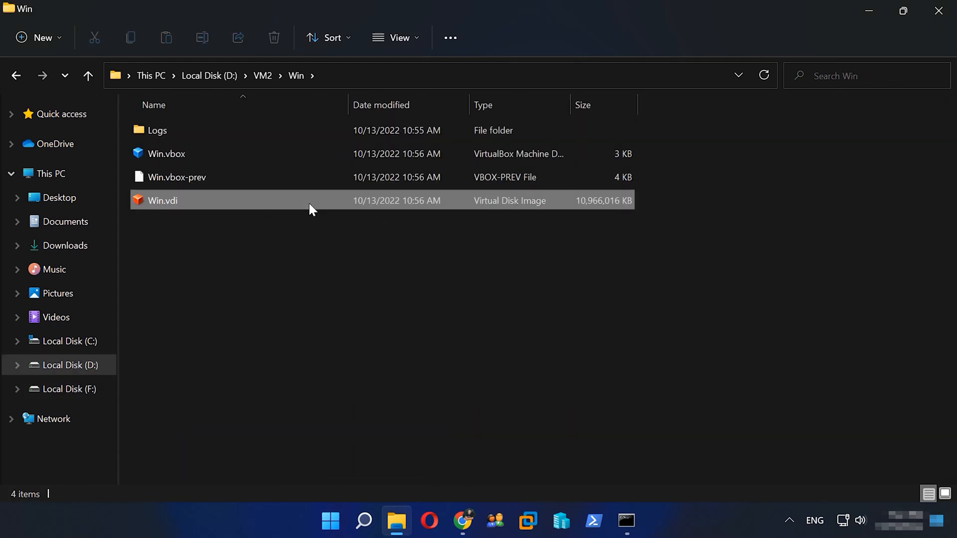
click(383, 302)
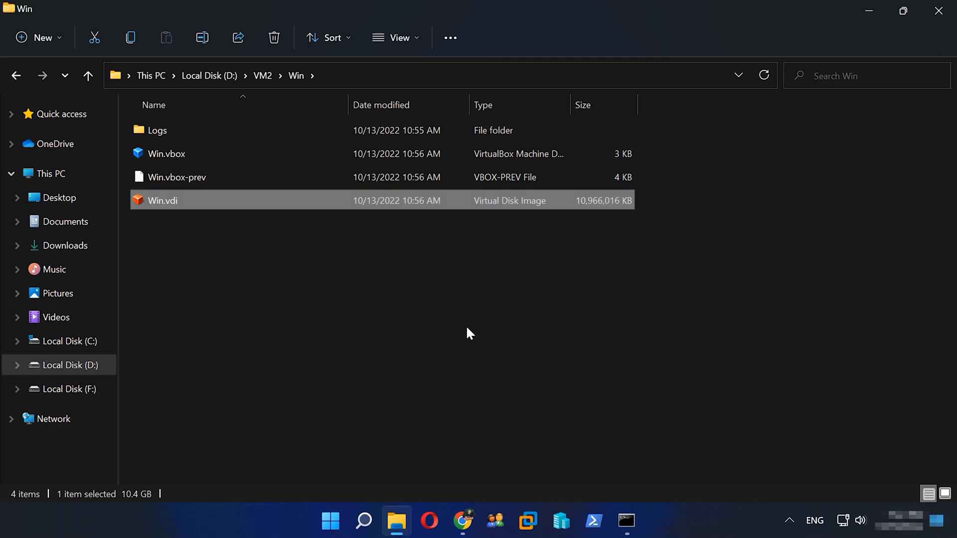
Step: In Command Prompt, complete the command with the Win.vdi path and --resize 65000, run it, and start the Win virtual machine in VirtualBox
click(622, 521)
key(ctrl+v)
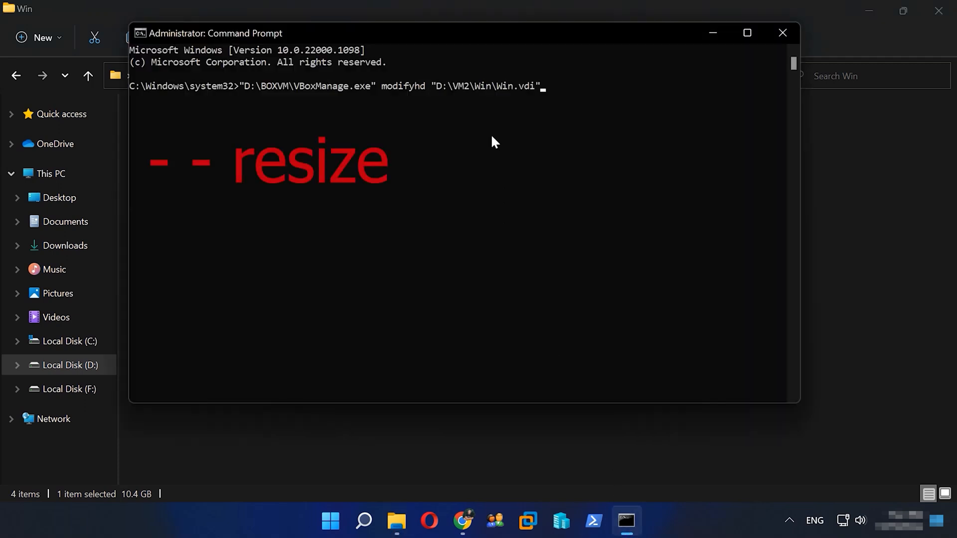
text(--resize 65)
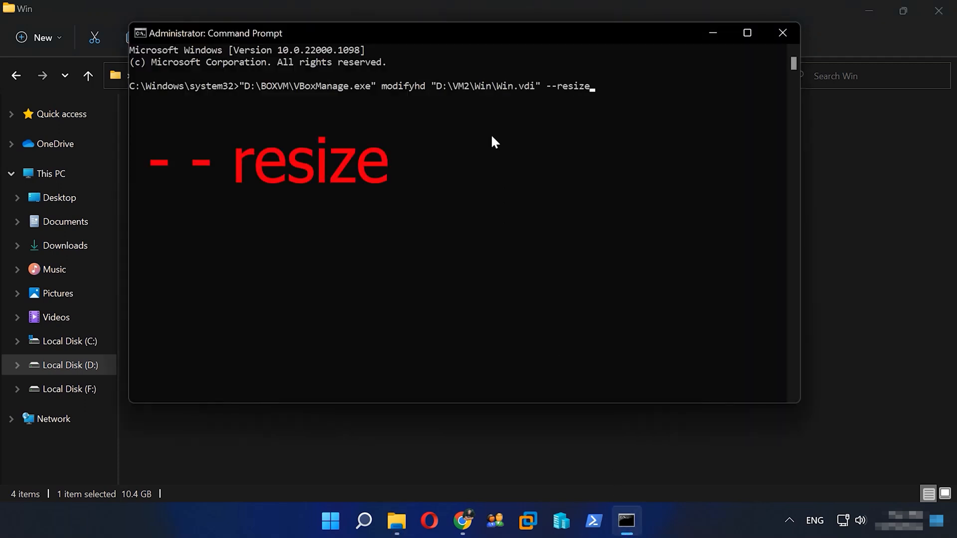
text(000)
key(Return)
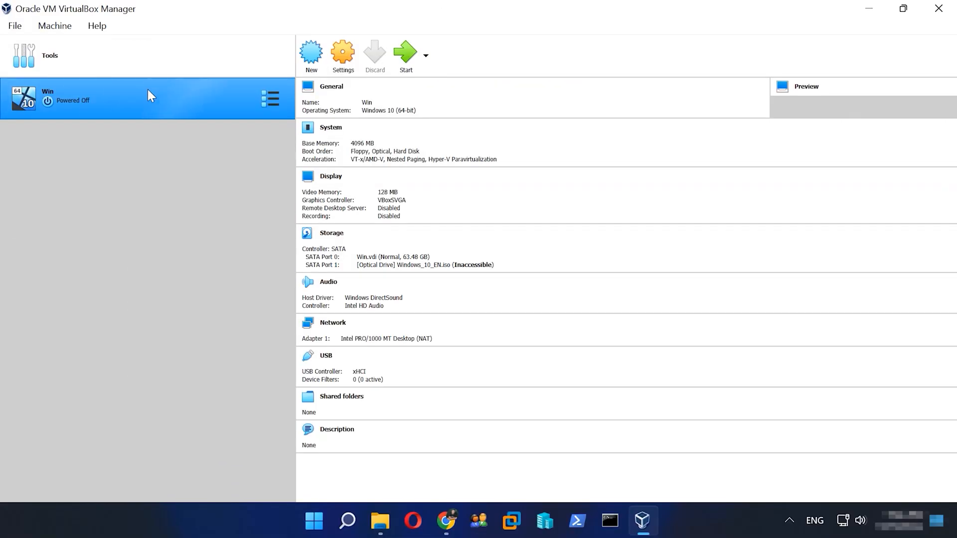
click(408, 58)
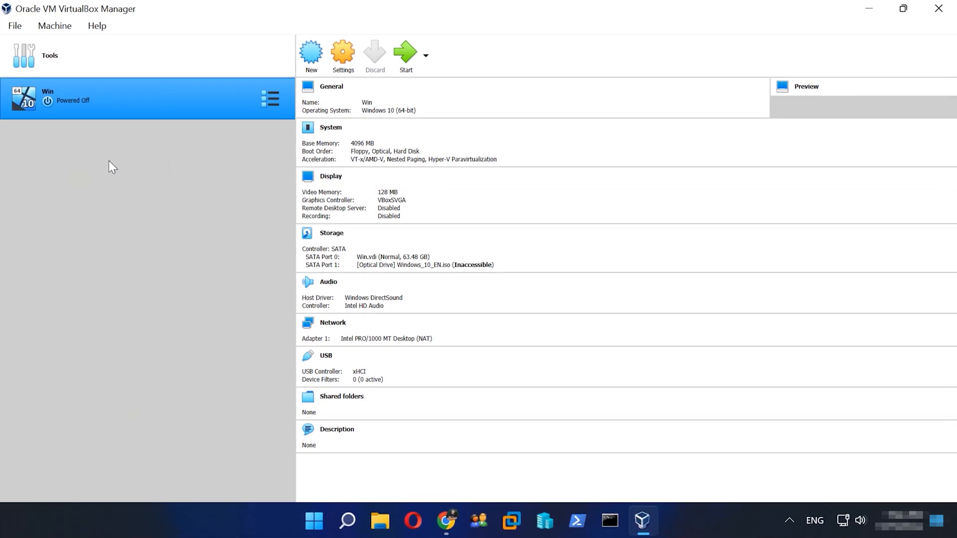
Step: Open the Win virtual machine's storage settings and begin adding a hard disk to the SATA controller
right_click(124, 104)
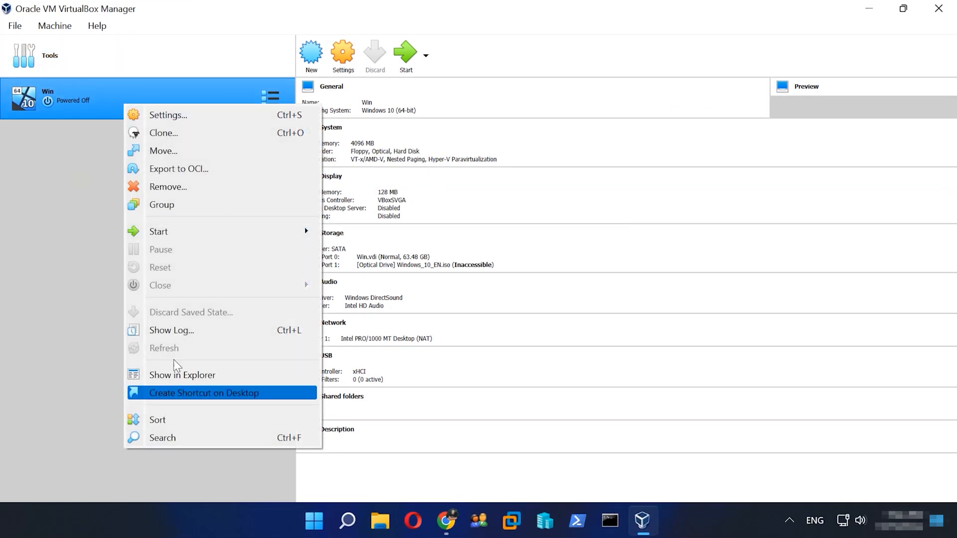
click(186, 120)
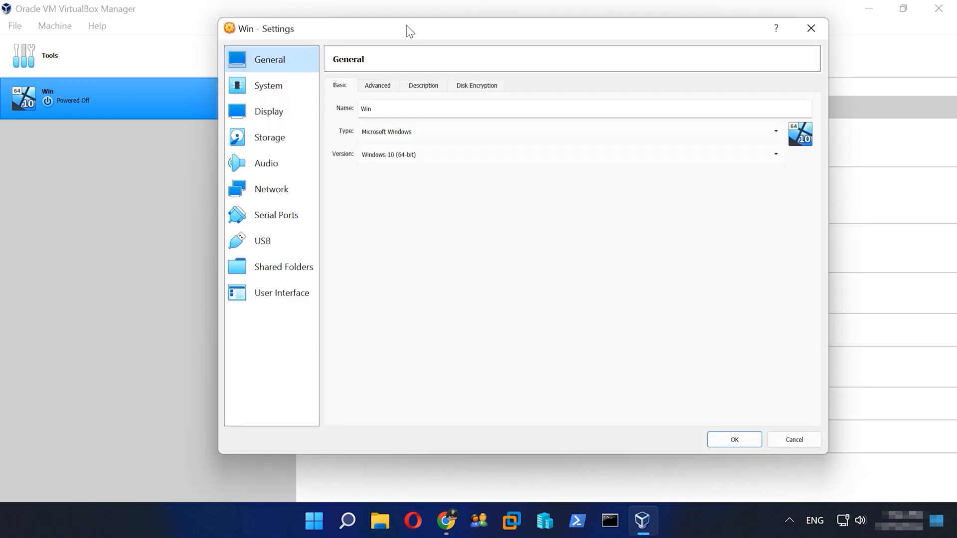
click(284, 145)
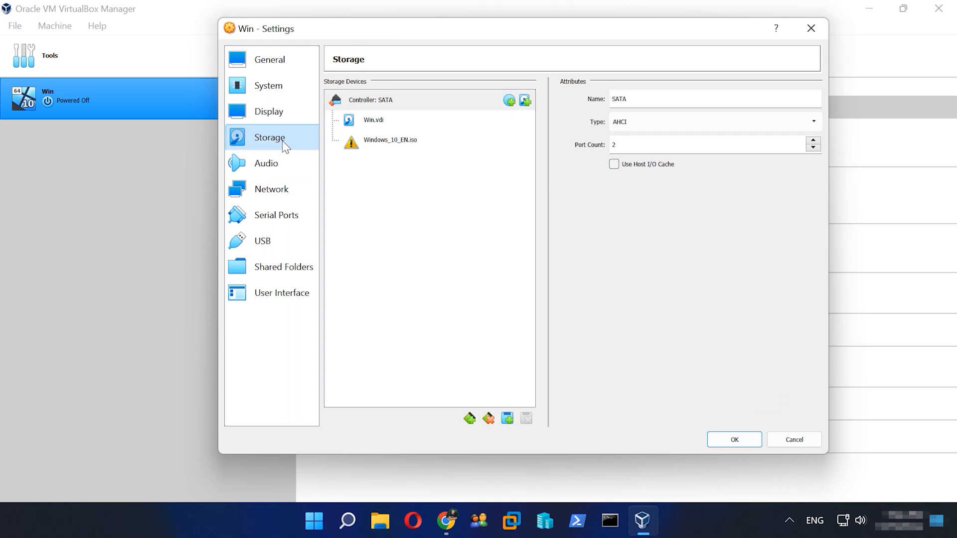
click(525, 102)
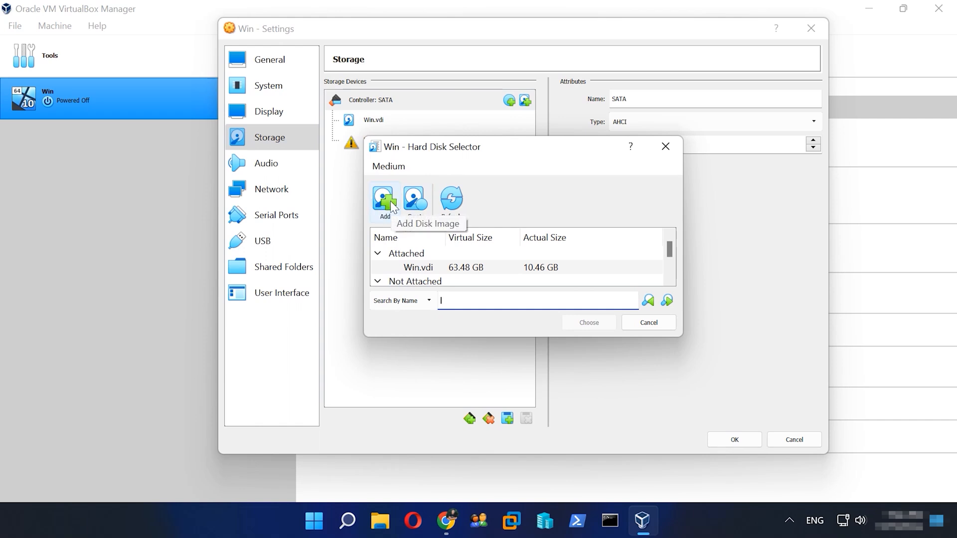
Step: Create the dynamically allocated VDI disk D:\VM2\Win\Win_1.vdi with a size of about 5.92 GB, confirm the disk choice and save the settings
click(422, 202)
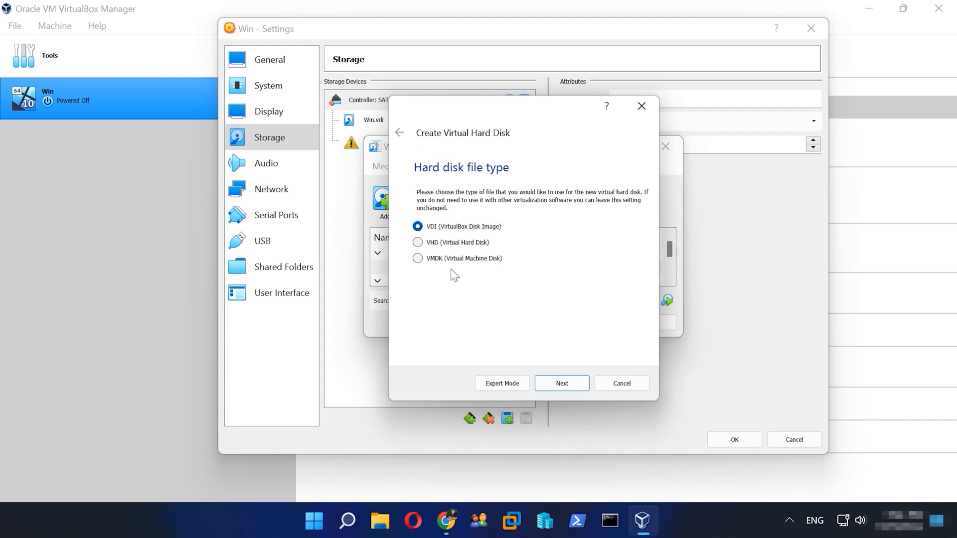
click(563, 389)
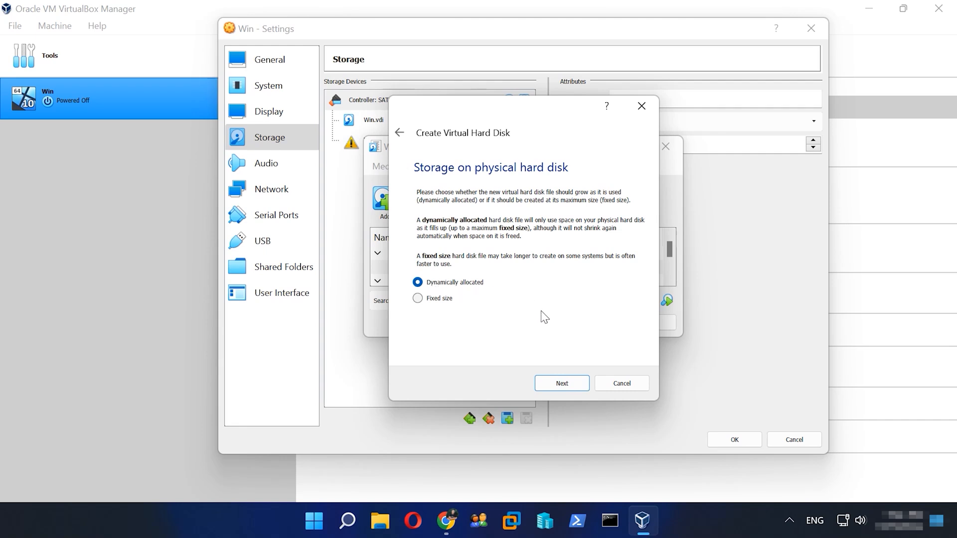
click(562, 384)
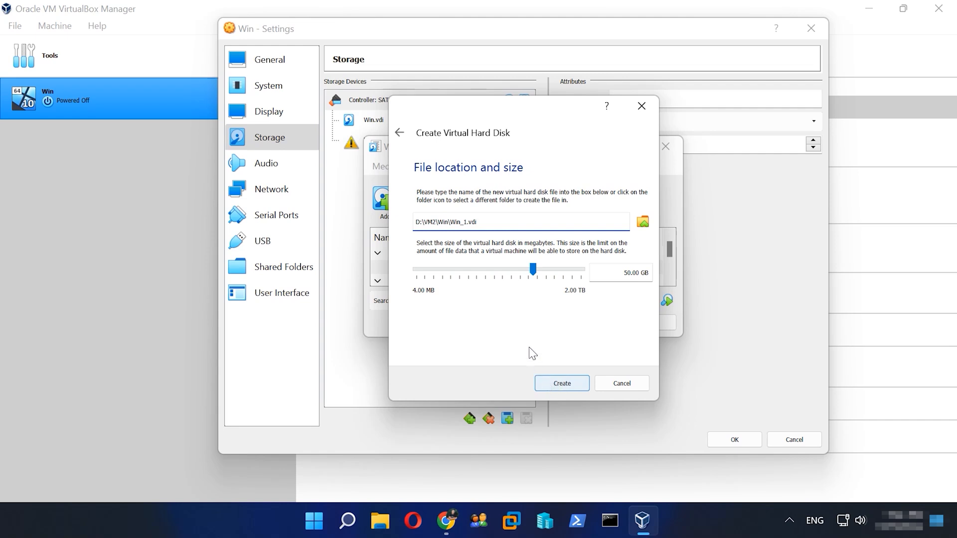
drag(532, 270, 507, 270)
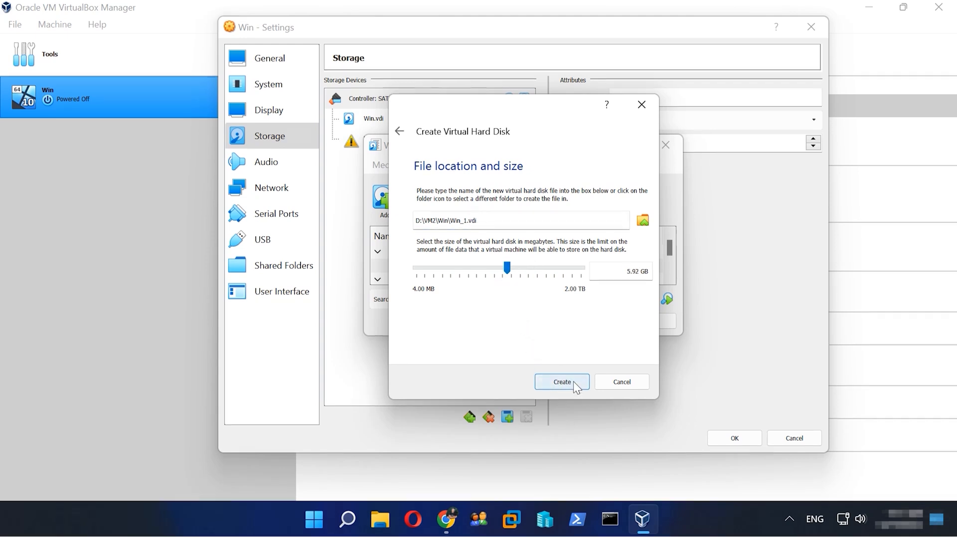
click(573, 381)
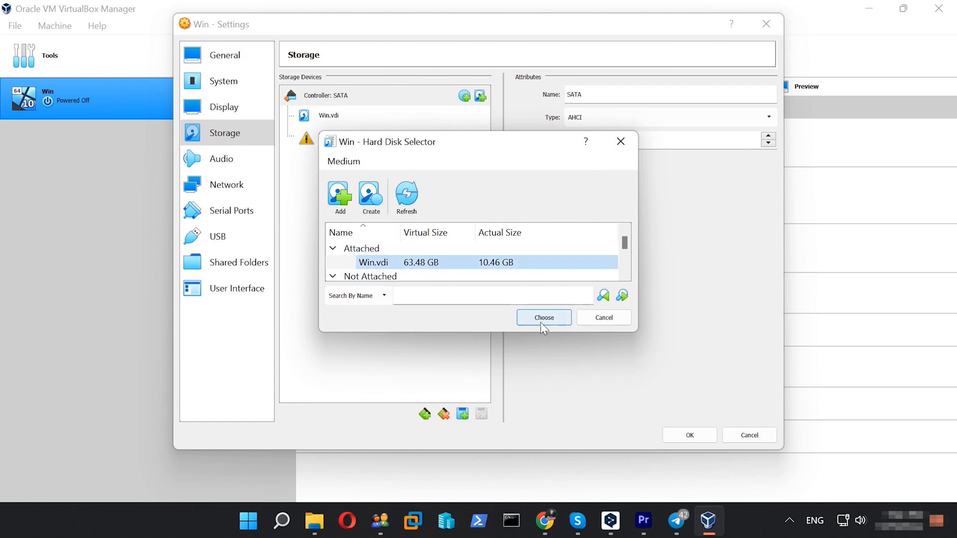
click(545, 317)
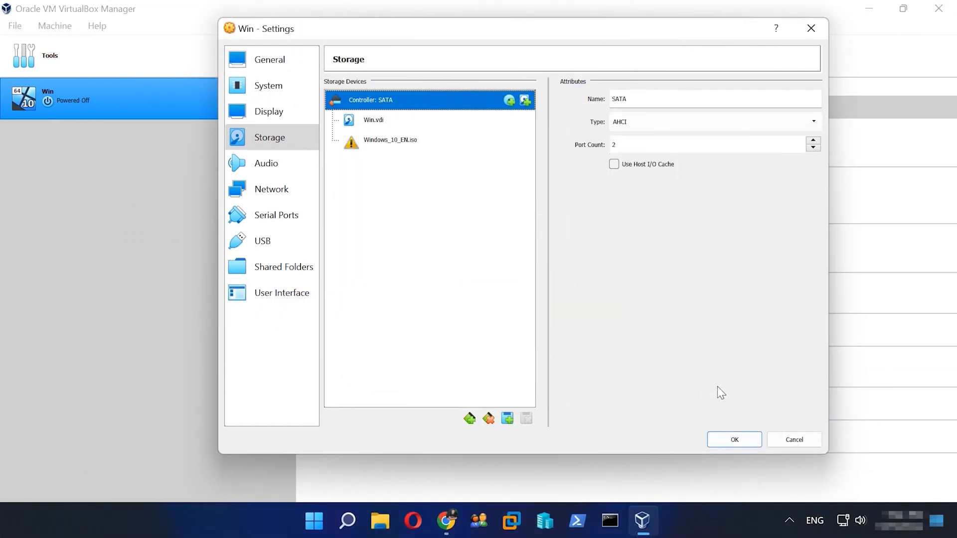
click(737, 439)
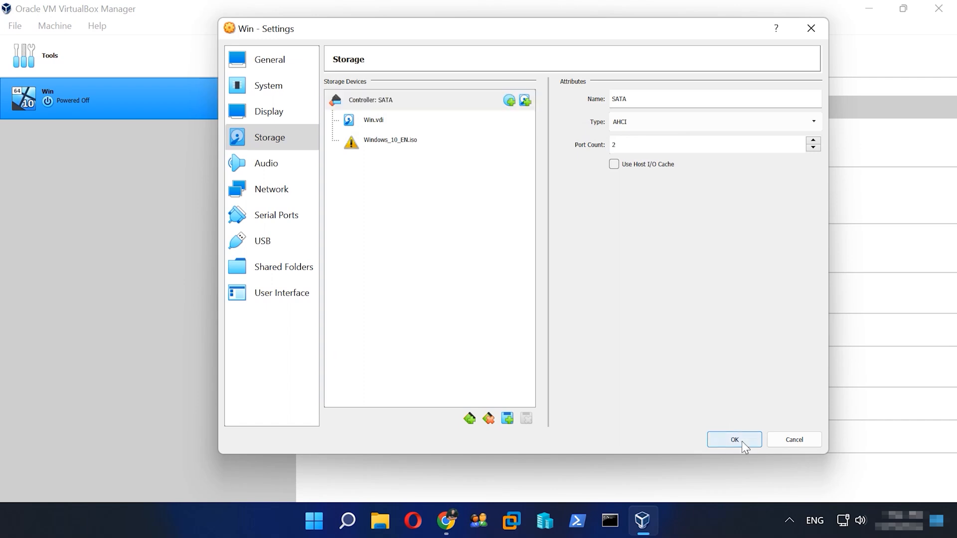
Step: Start the Win virtual machine and acknowledge the warning during its startup
click(414, 56)
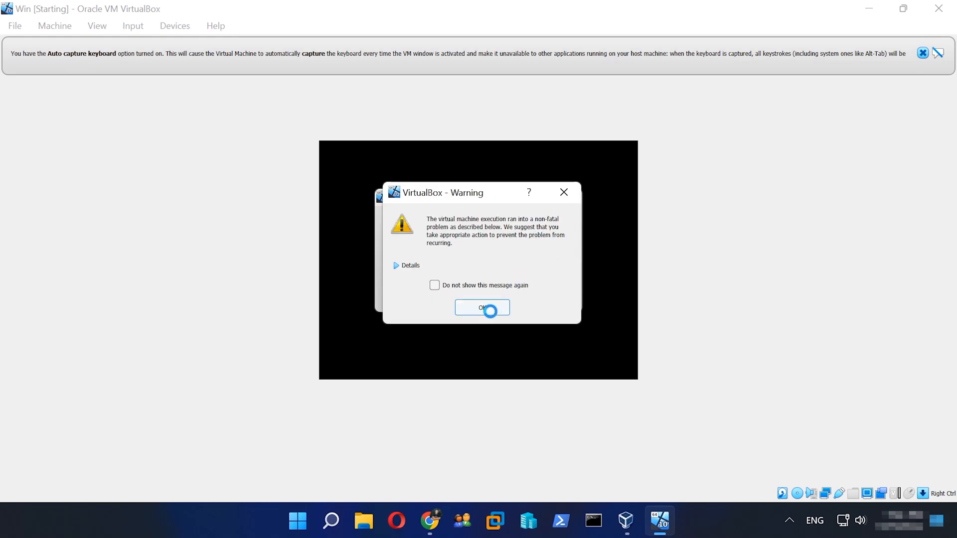
click(488, 311)
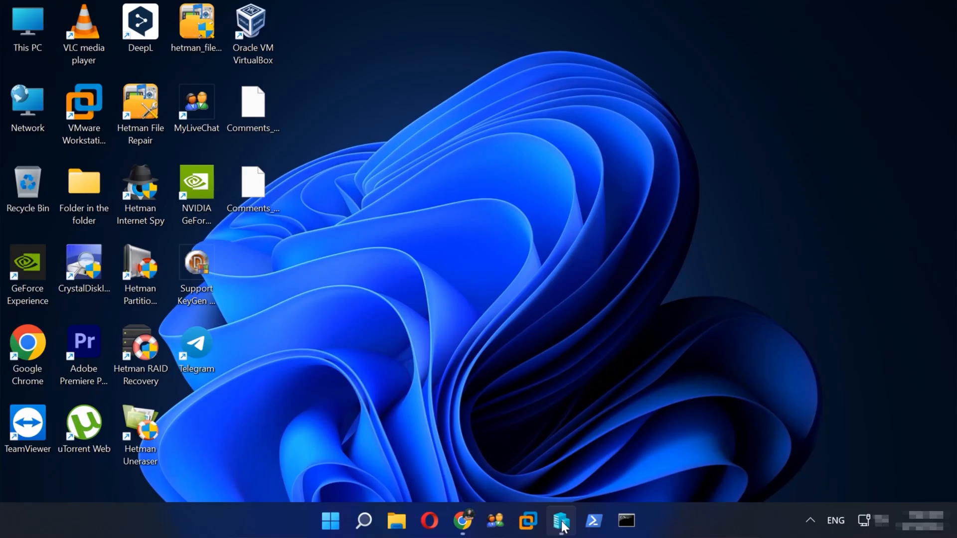
Step: In Hyper-V Manager, open the WinPC virtual machine's settings and start editing the virtual hard disk 1.vhdx
click(561, 521)
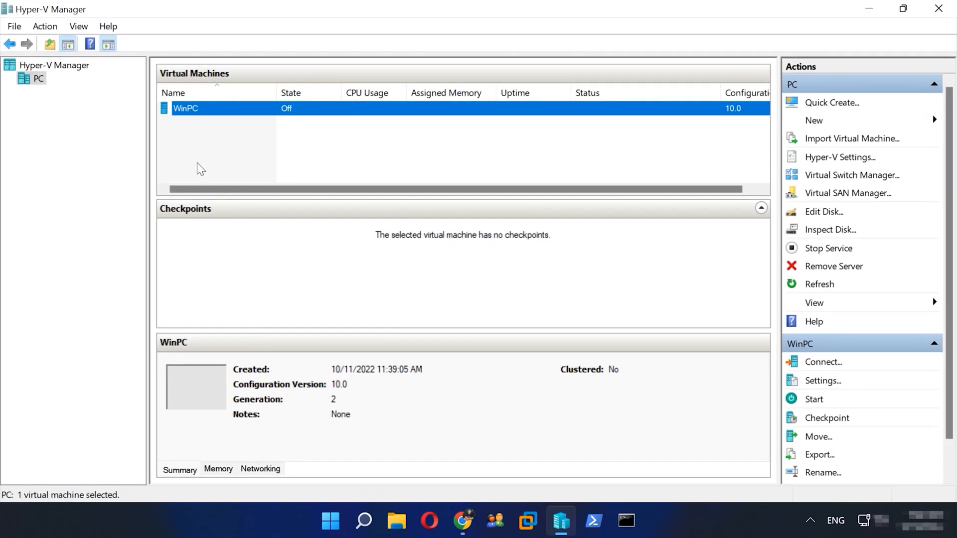
right_click(189, 113)
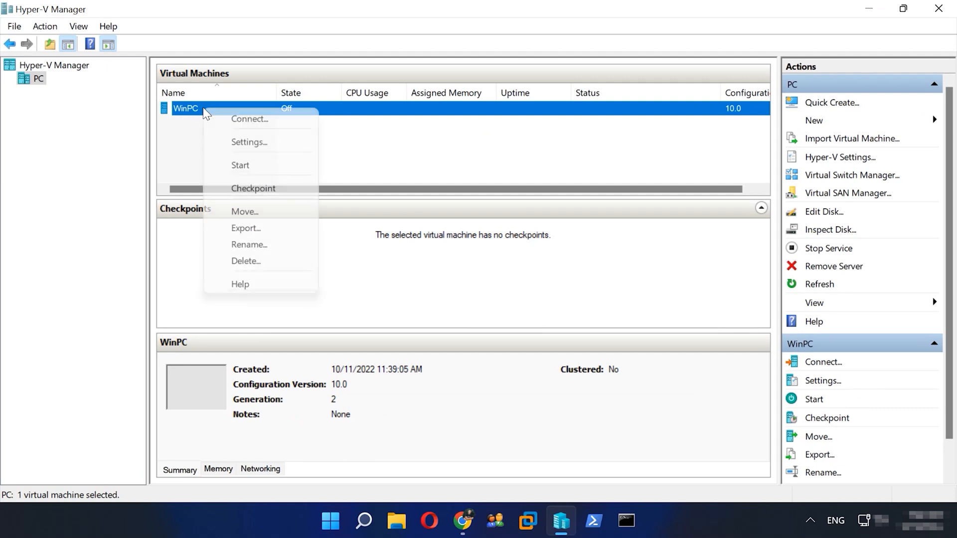
click(235, 143)
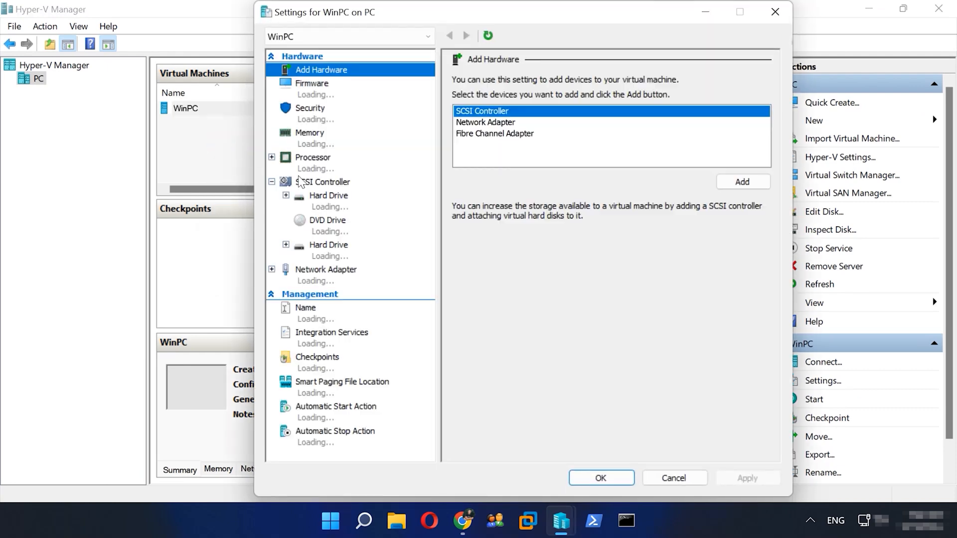
click(332, 254)
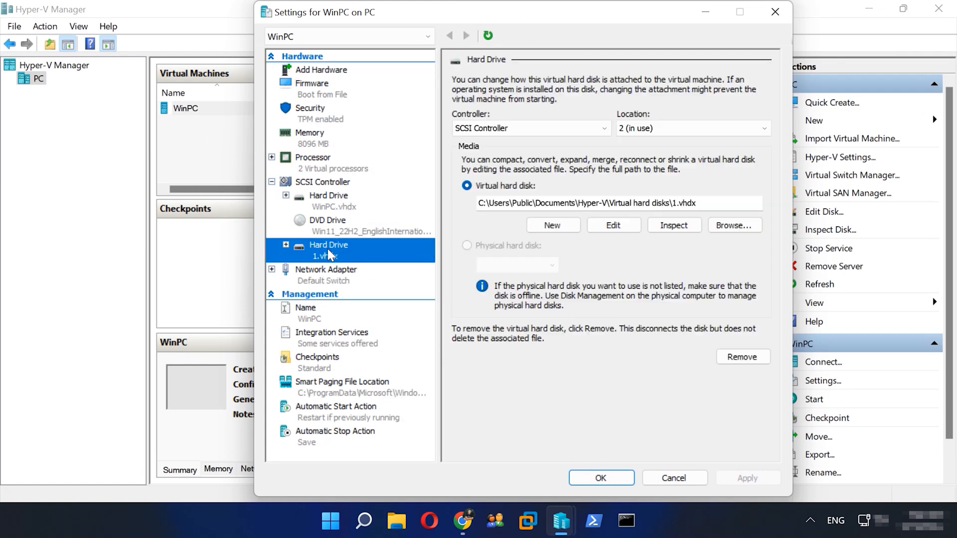
click(612, 228)
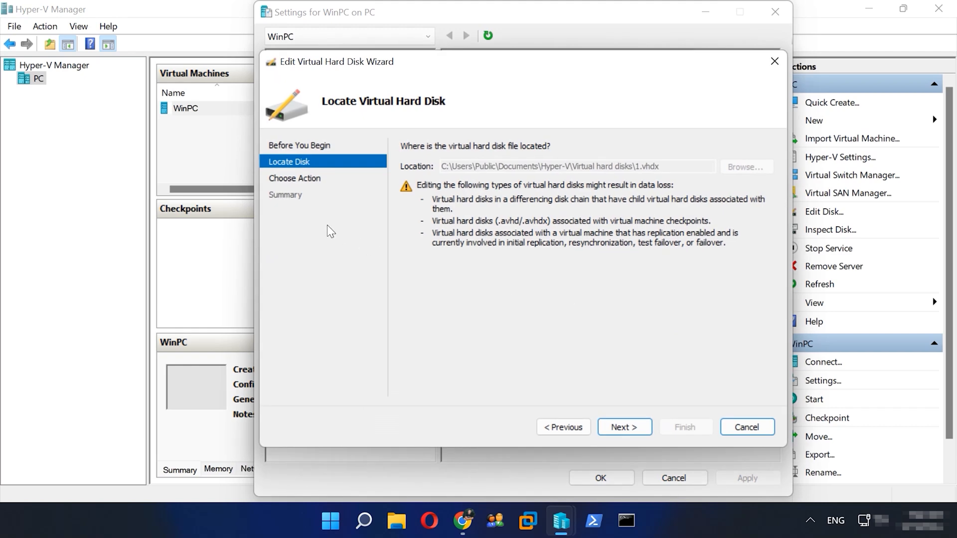
Step: Choose the Expand action for the 1.vhdx disk and set its new size to 6 GB
click(316, 180)
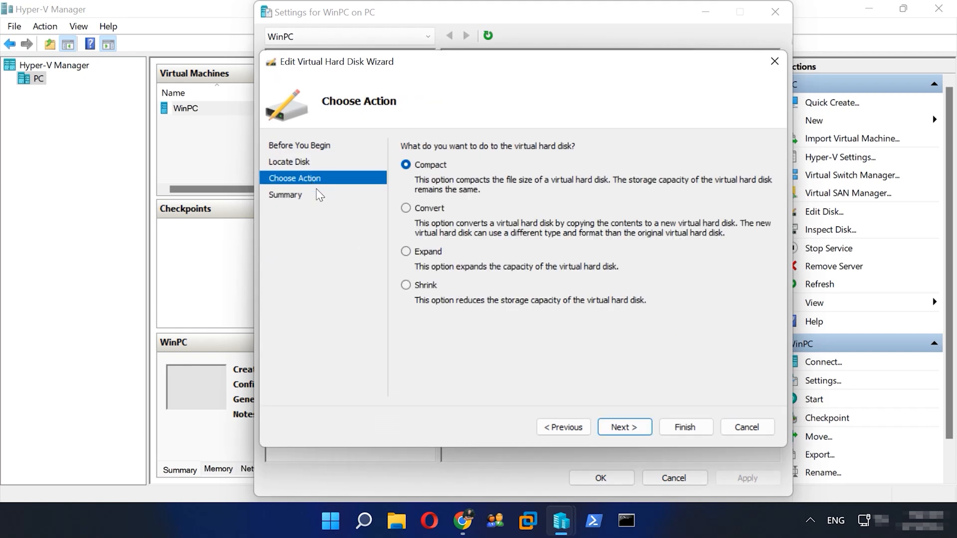
click(428, 255)
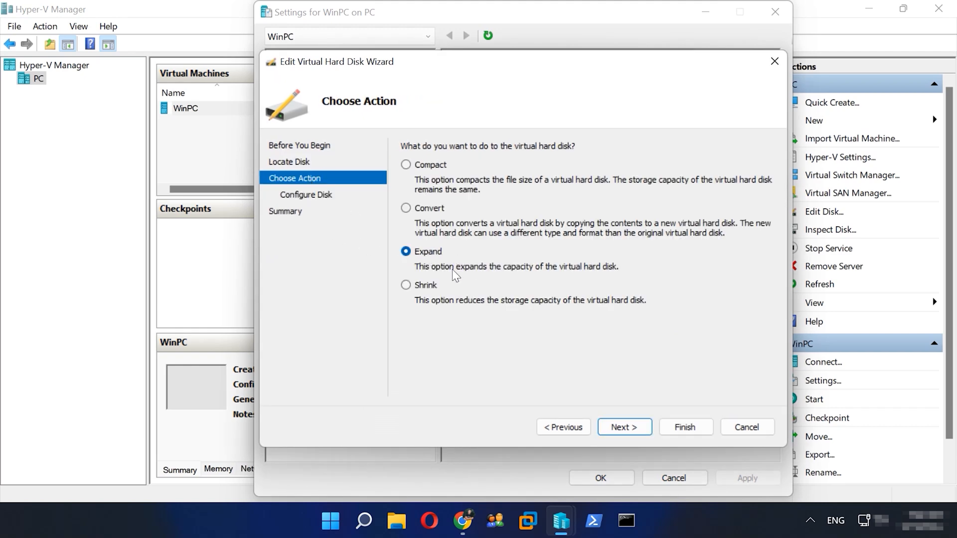
click(623, 429)
text(3)
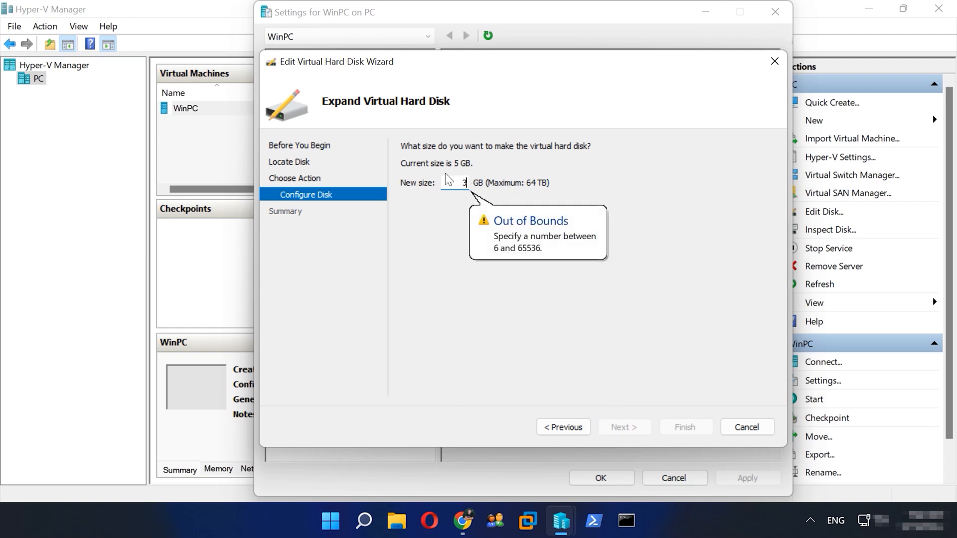
key(BackSpace)
text(6)
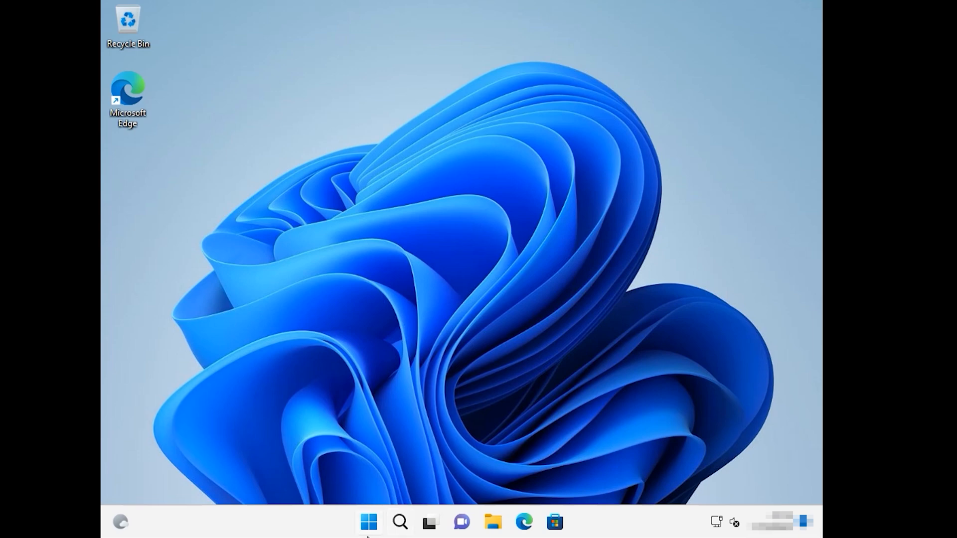
Step: Open Disk Management inside the guest Windows and select the unallocated space on Disk 1
right_click(369, 522)
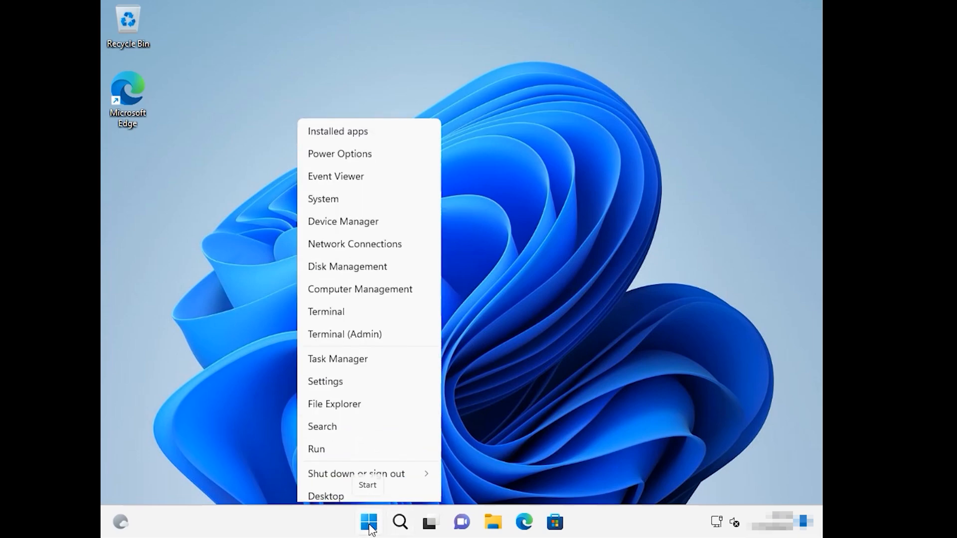
click(329, 259)
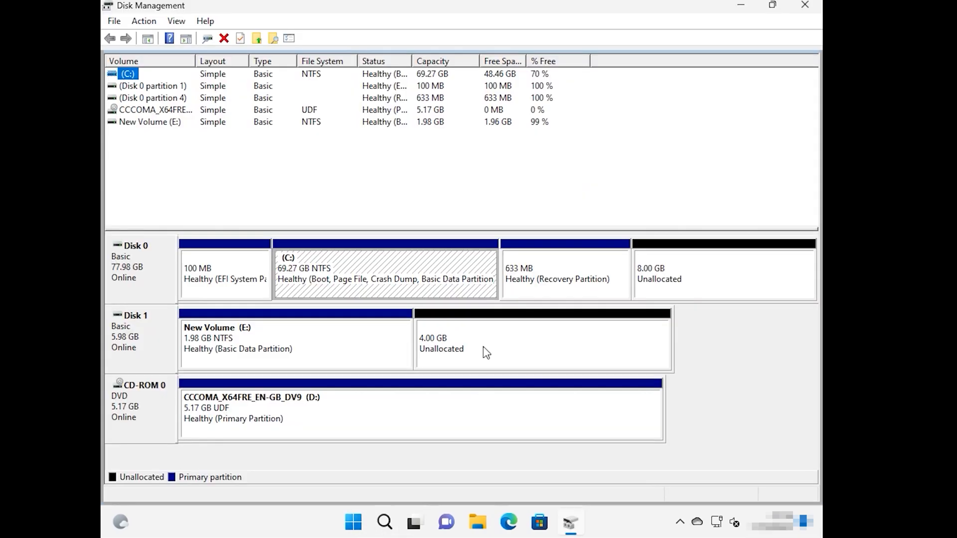
click(506, 344)
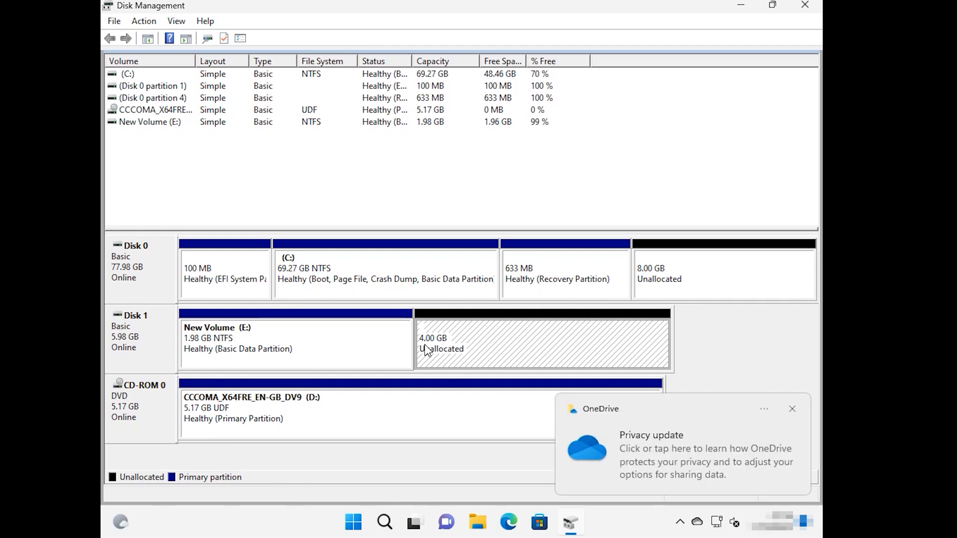
Step: Extend New Volume (E:) on Disk 1 over all the adjacent unallocated space and close Disk Management
click(346, 345)
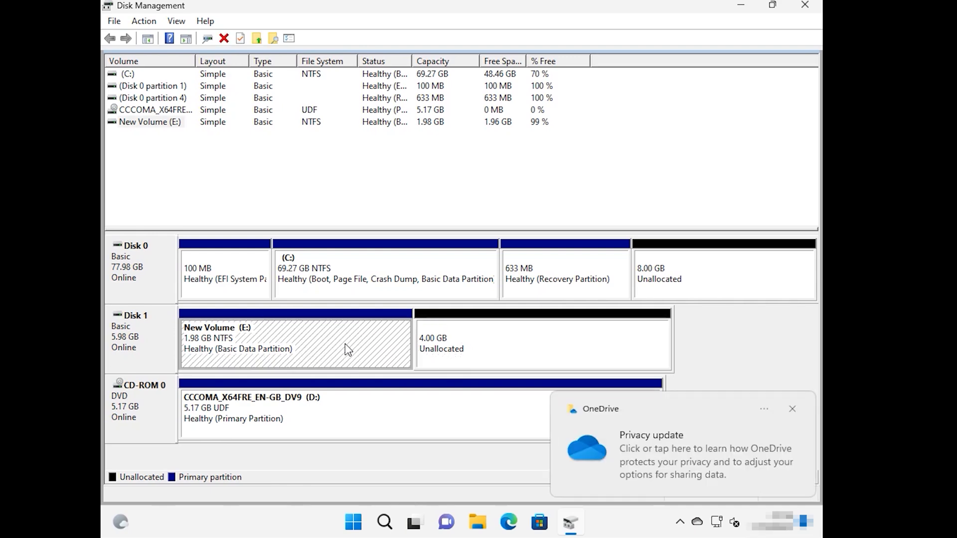
right_click(345, 344)
click(414, 260)
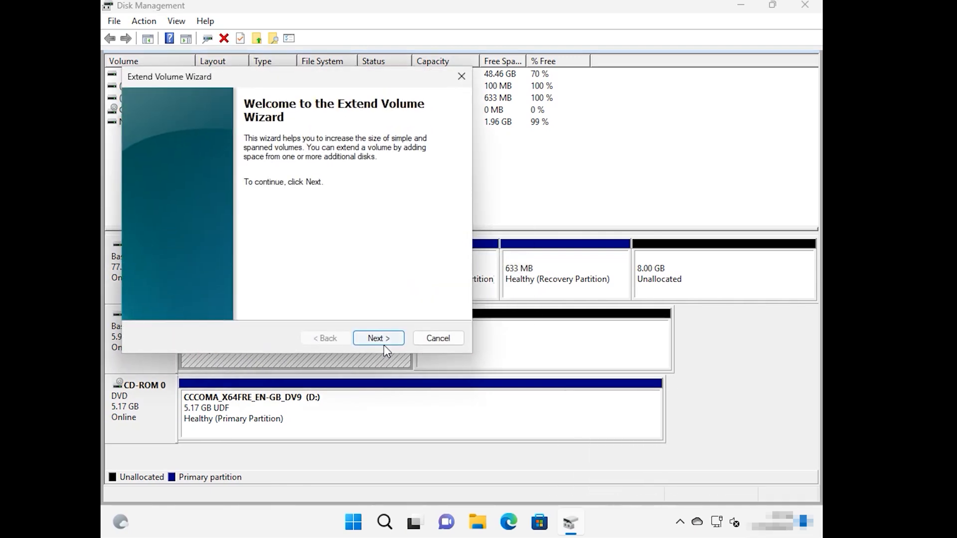
click(382, 339)
click(383, 339)
click(381, 339)
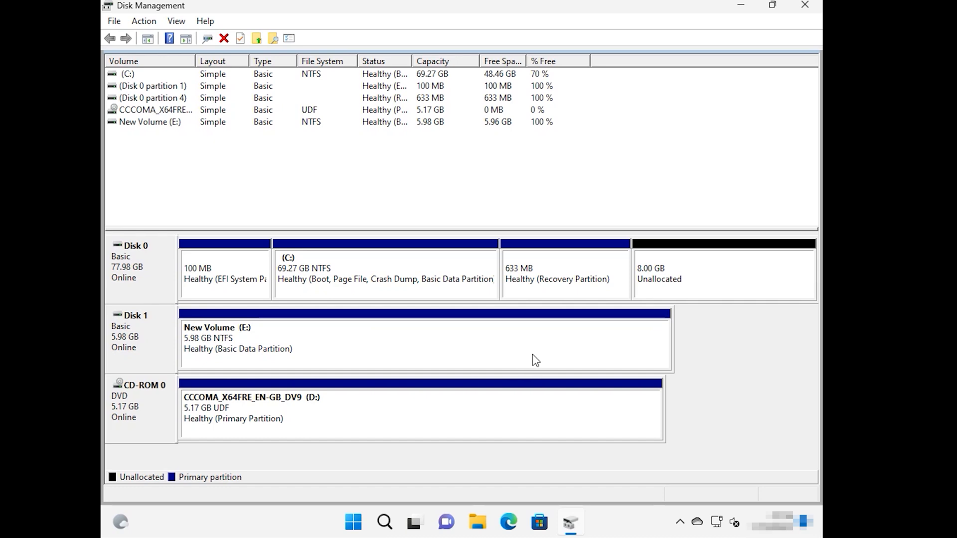
click(806, 6)
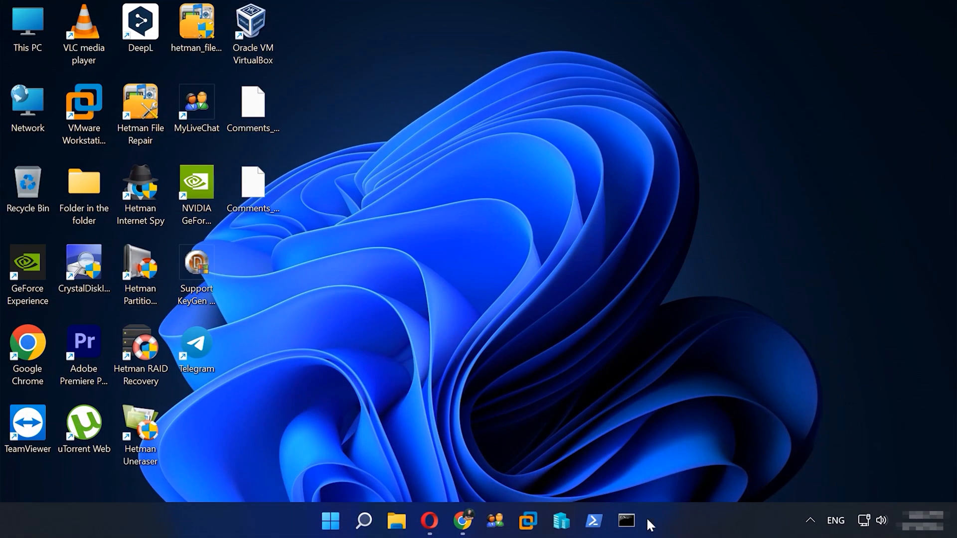
Step: In Hyper-V Manager, open the WinPC settings and copy the full path of the 1.vhdx hard drive
click(561, 521)
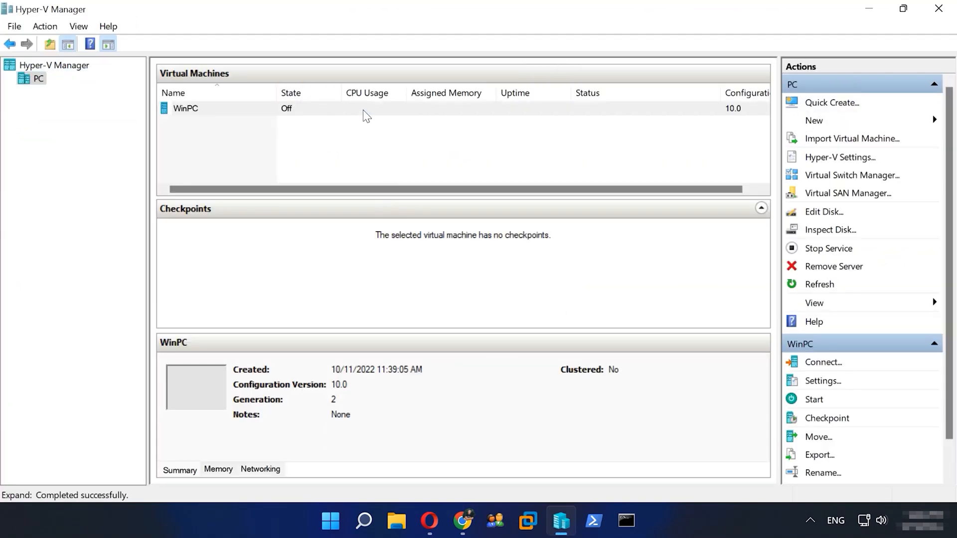
right_click(366, 114)
click(419, 146)
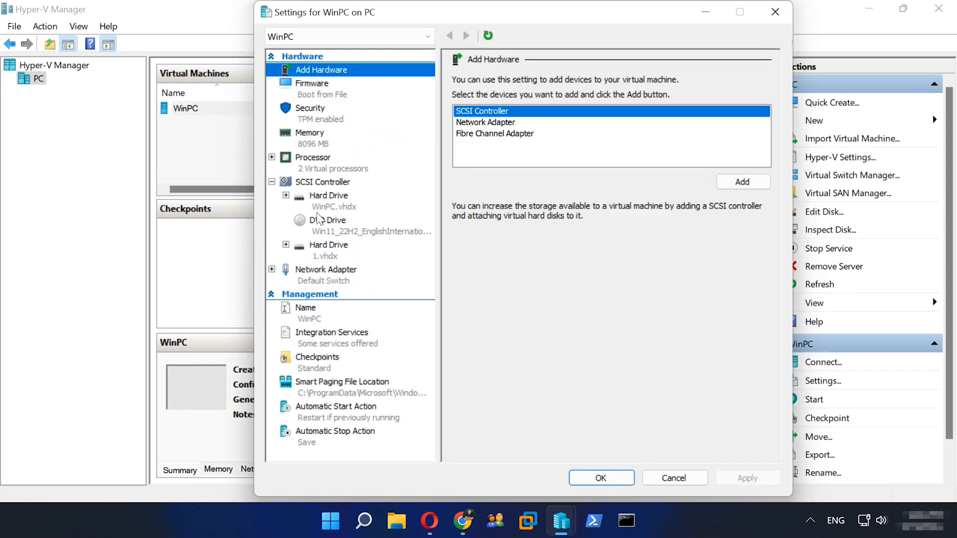
click(329, 249)
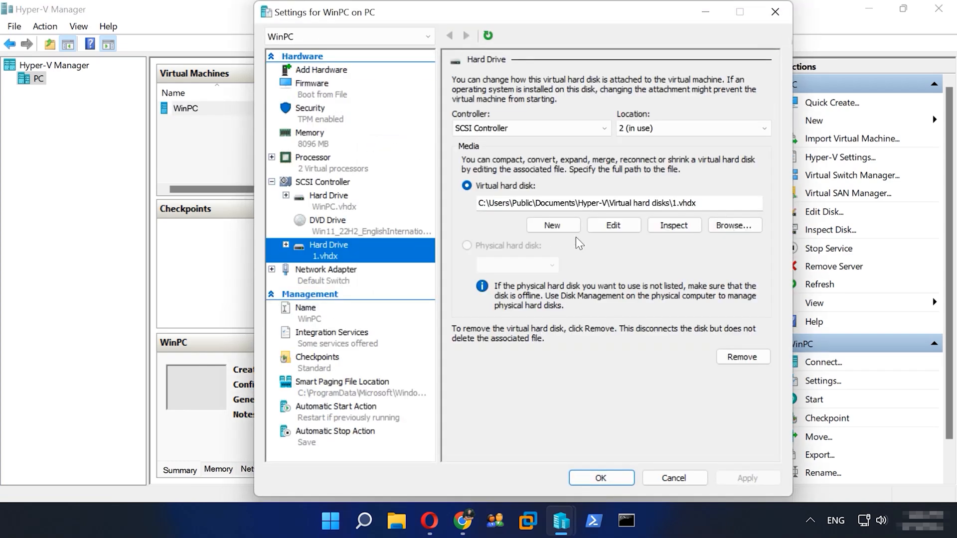
drag(709, 205, 472, 205)
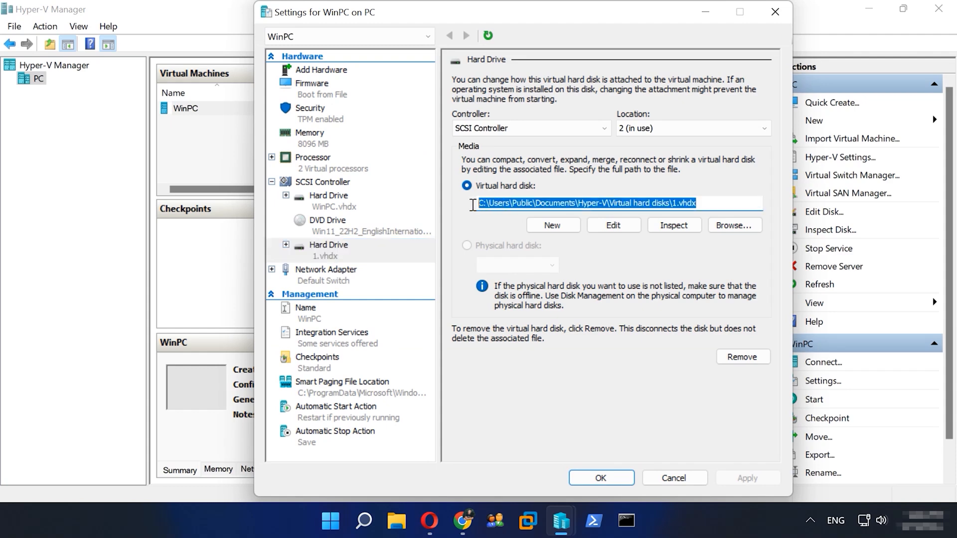
right_click(493, 205)
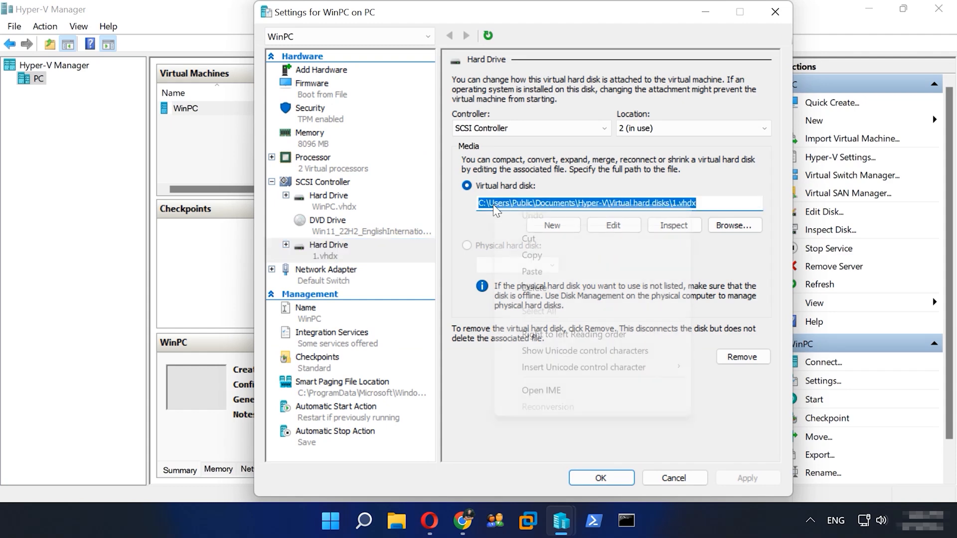
click(544, 255)
Step: Launch Windows PowerShell as administrator and reposition its window over the Hyper-V settings
click(363, 521)
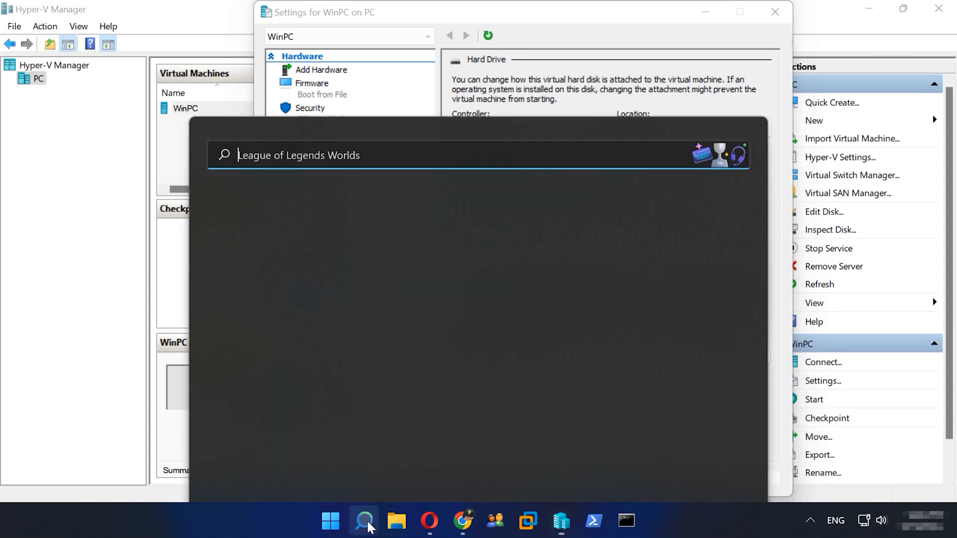
right_click(269, 250)
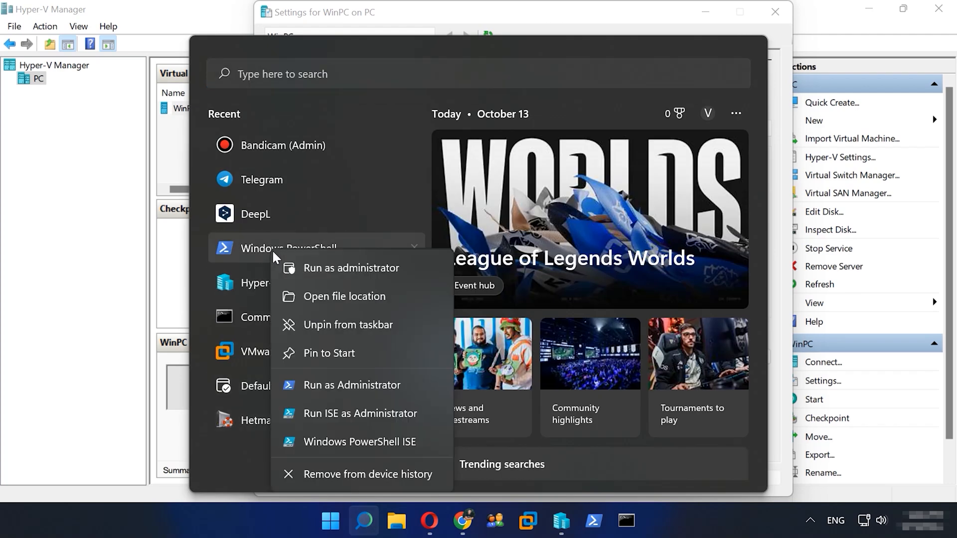
click(338, 269)
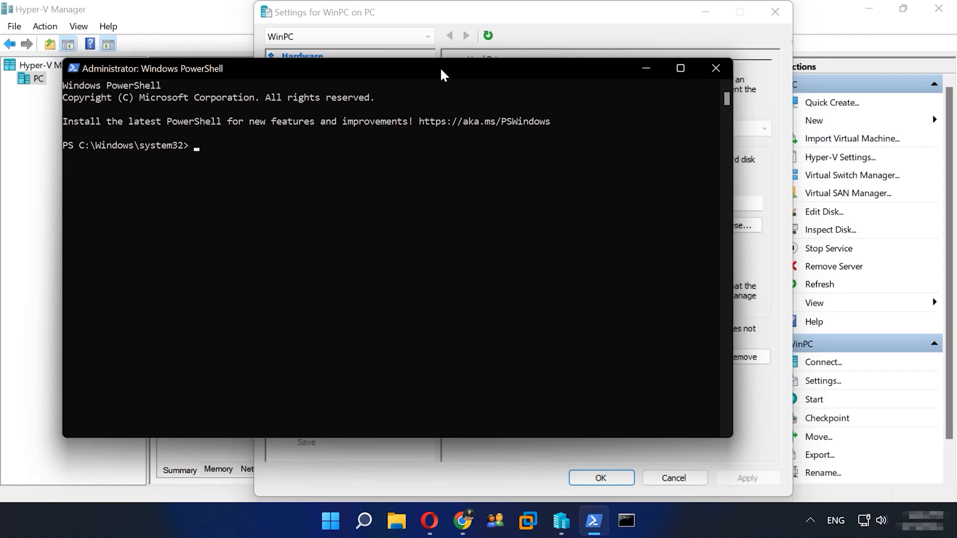
drag(442, 75, 553, 73)
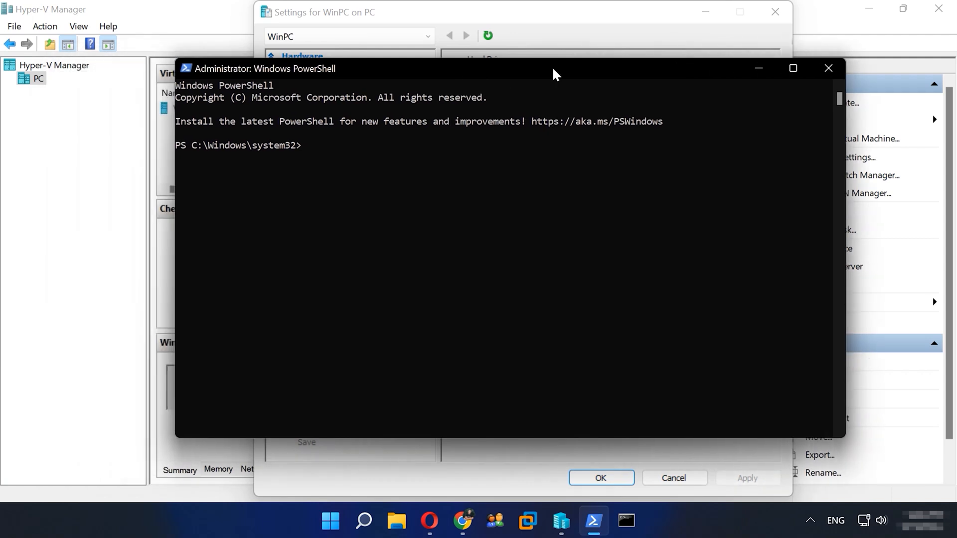
Step: Enter the command Resize-VHD -Path 'C:\Users\Public\Documents\Hyper-V\Virtual hard disks\1.vhdx' -SizeBytes 6Gb
text(Resize-VHD -Path ')
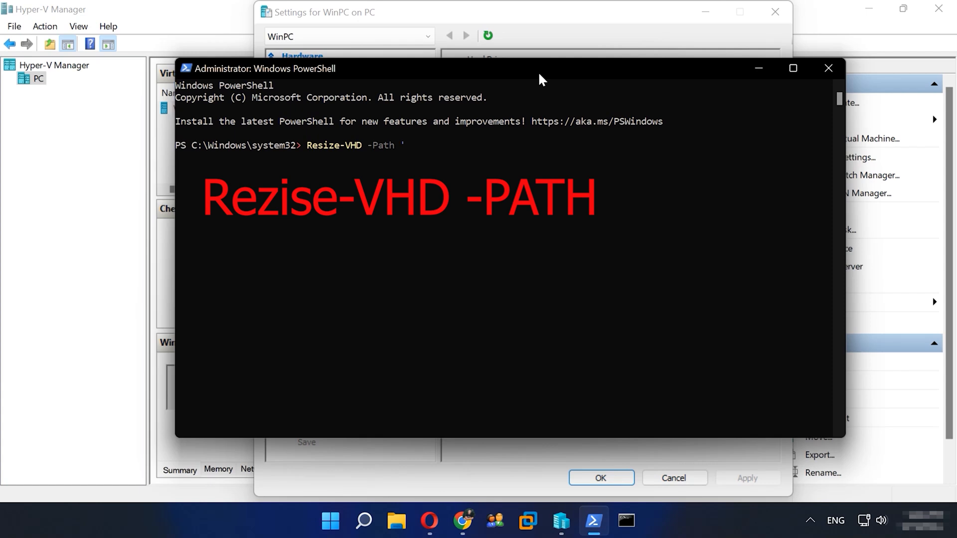
key(ctrl+v)
text(')
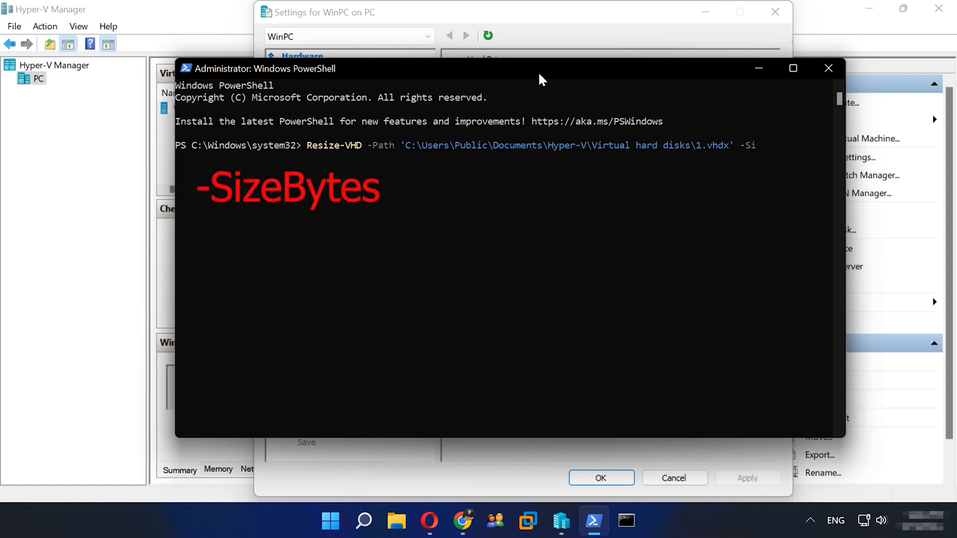
text( -SizeBytes 6)
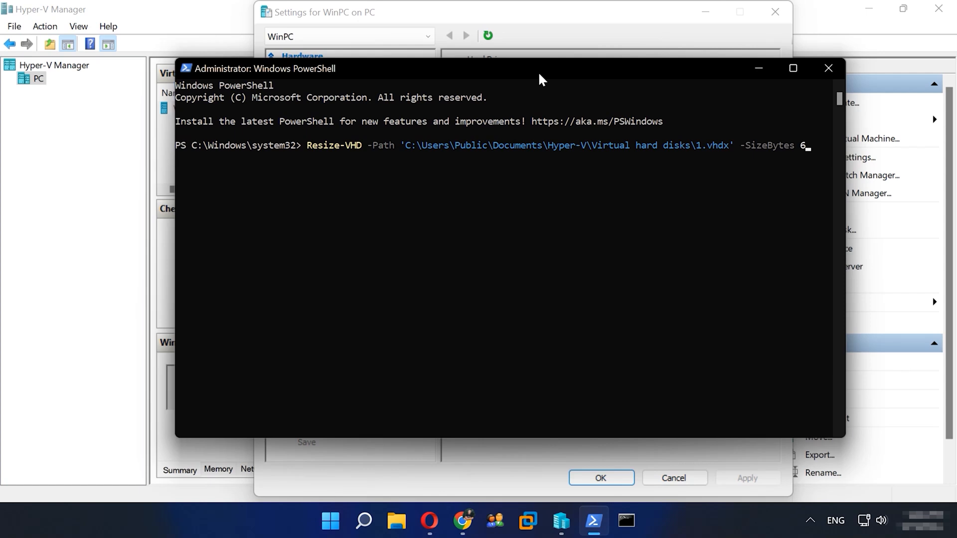
text(Gb)
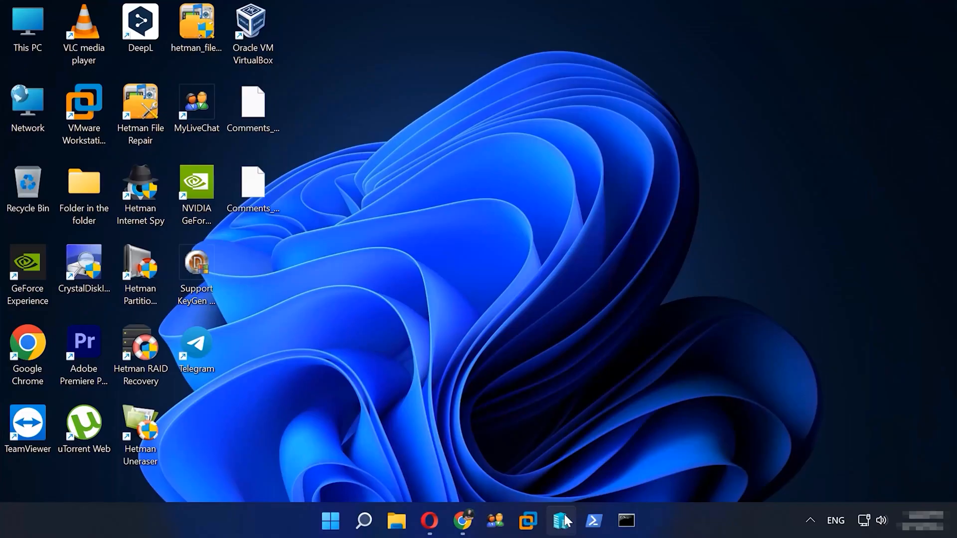
Step: In Hyper-V Manager, open the WinPC settings, add a hard drive to the SCSI controller and begin creating a new virtual hard disk
click(562, 521)
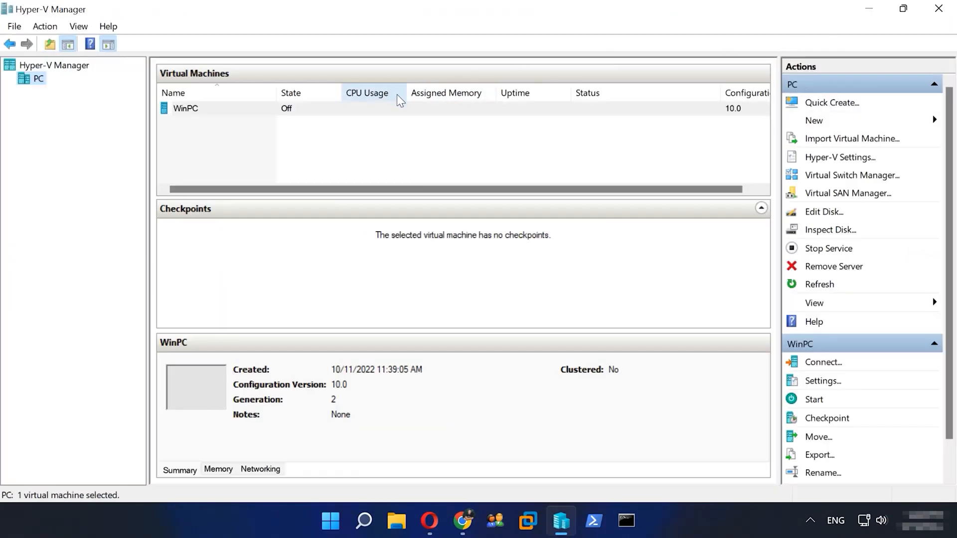
right_click(340, 113)
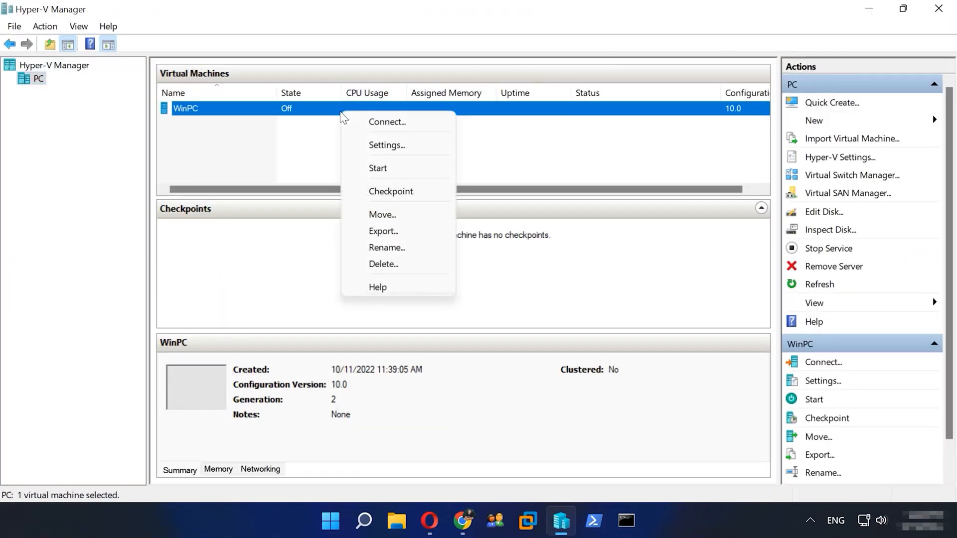
click(387, 146)
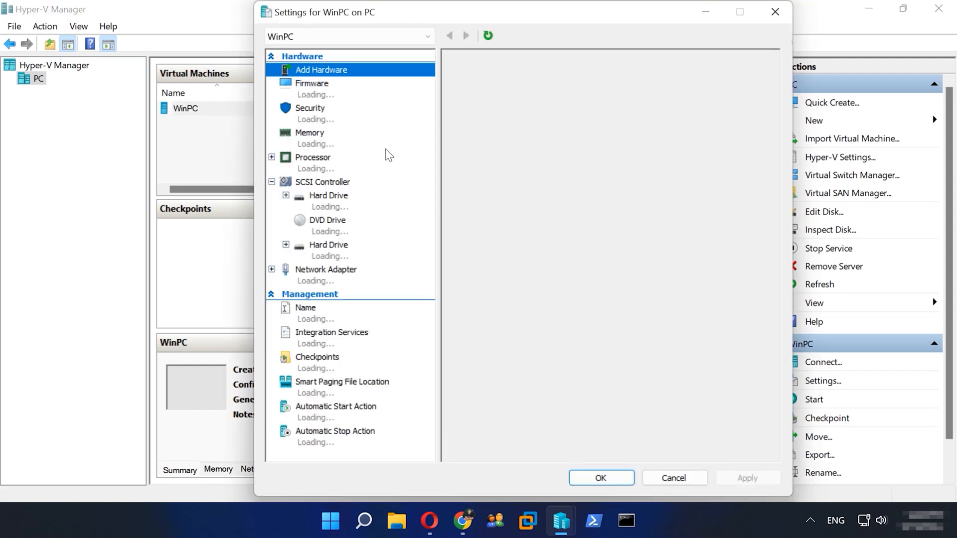
click(333, 184)
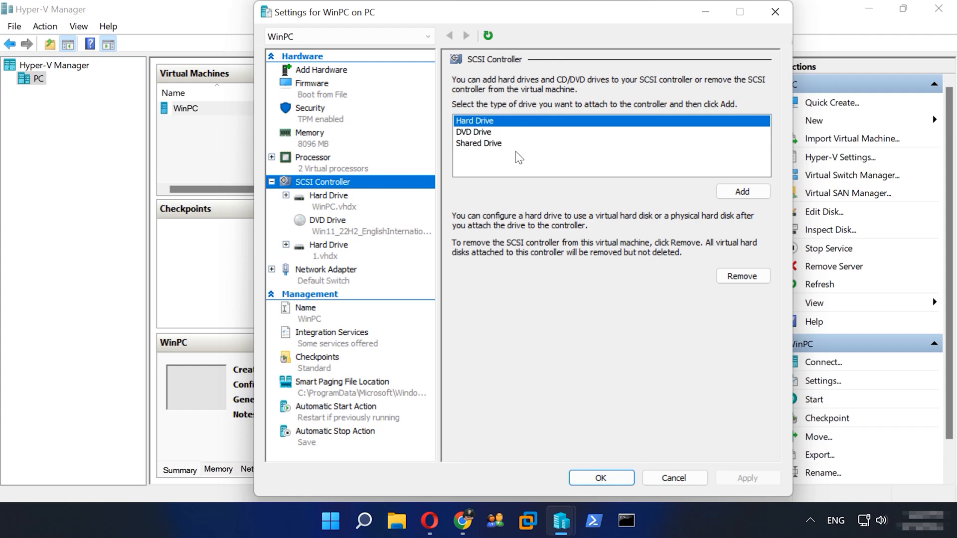
click(756, 194)
click(562, 232)
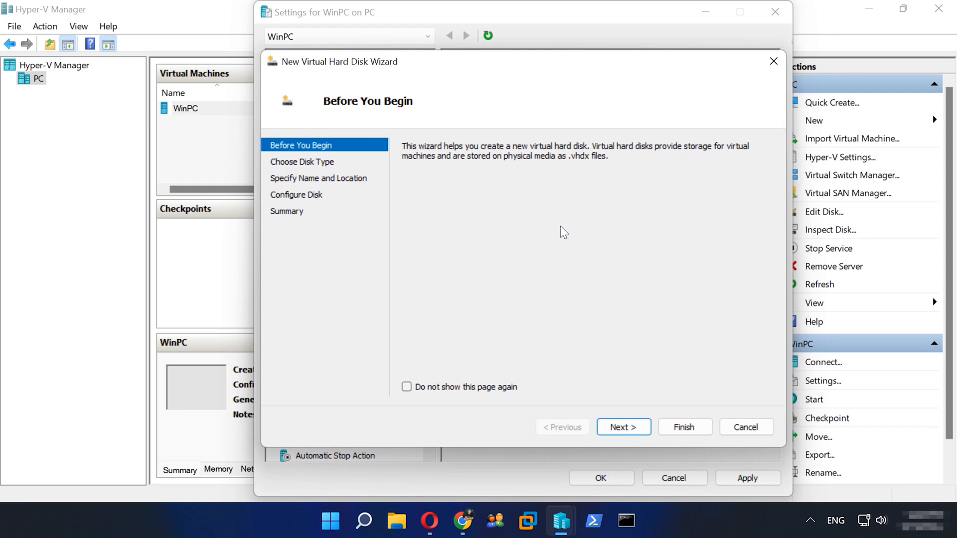
Step: Create a blank fixed-size virtual hard disk of 6 GB, keeping the default name New Virtual Hard Disk.vhdx and the default location
click(624, 430)
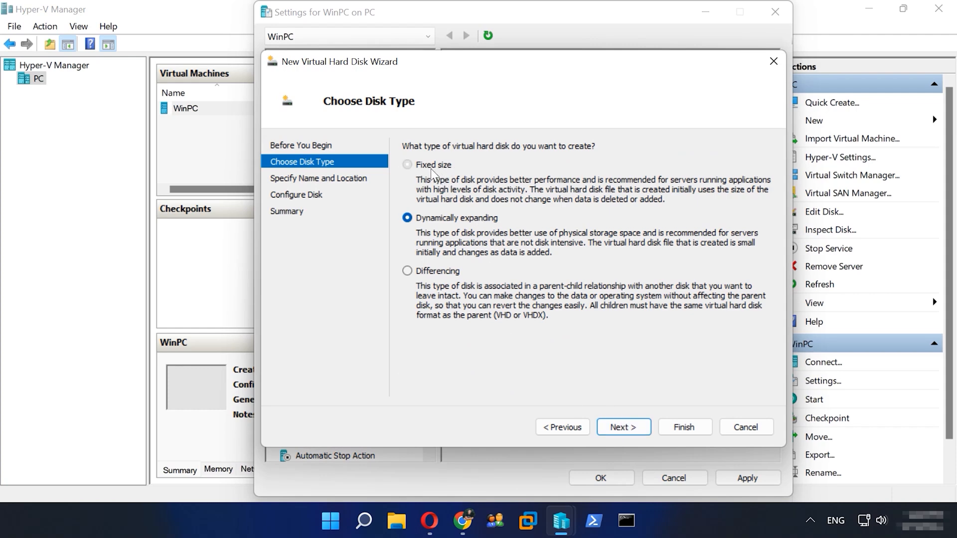
click(407, 165)
click(623, 426)
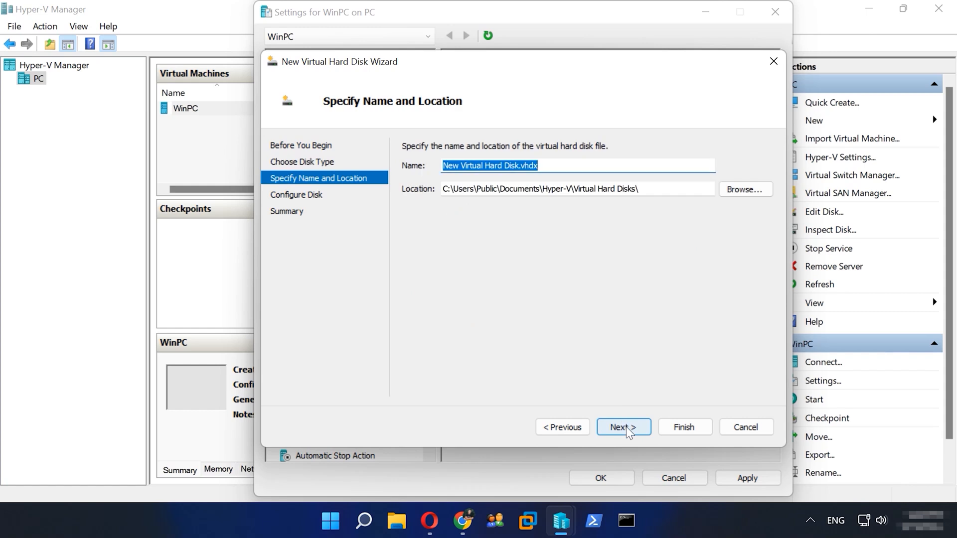
click(626, 427)
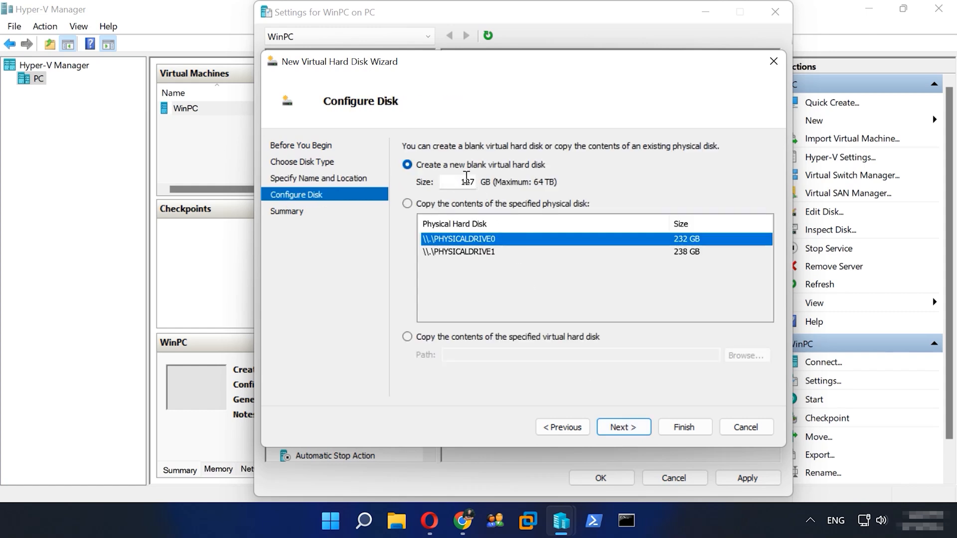
double_click(466, 180)
text(6)
click(619, 430)
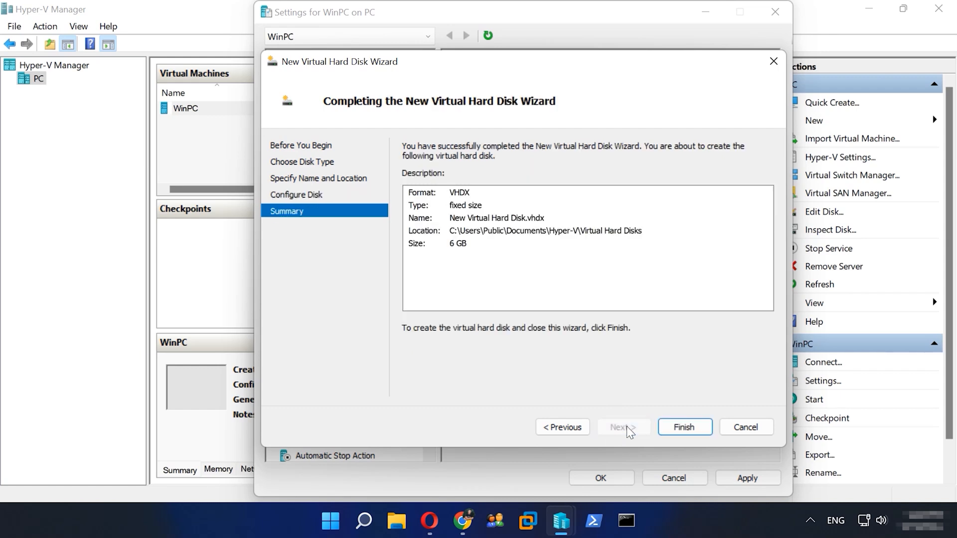
click(683, 429)
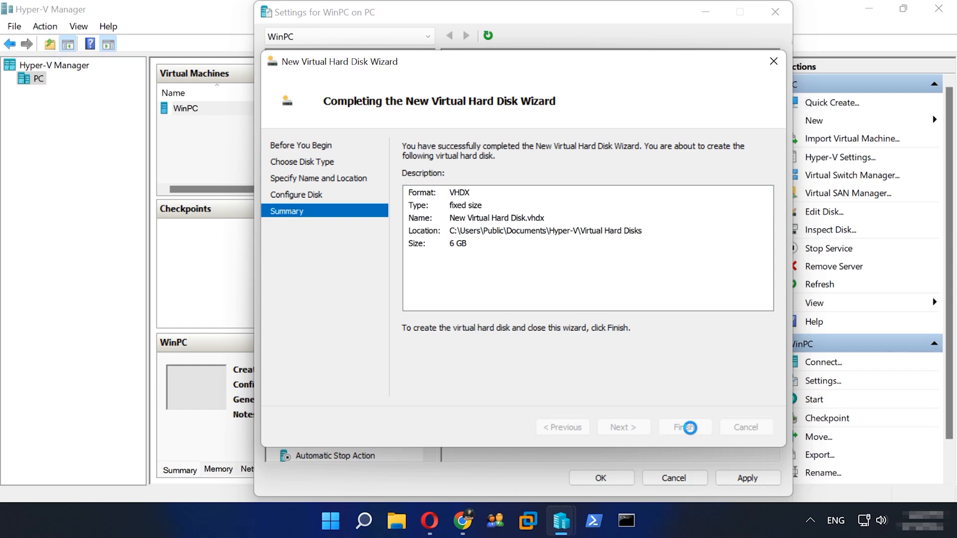